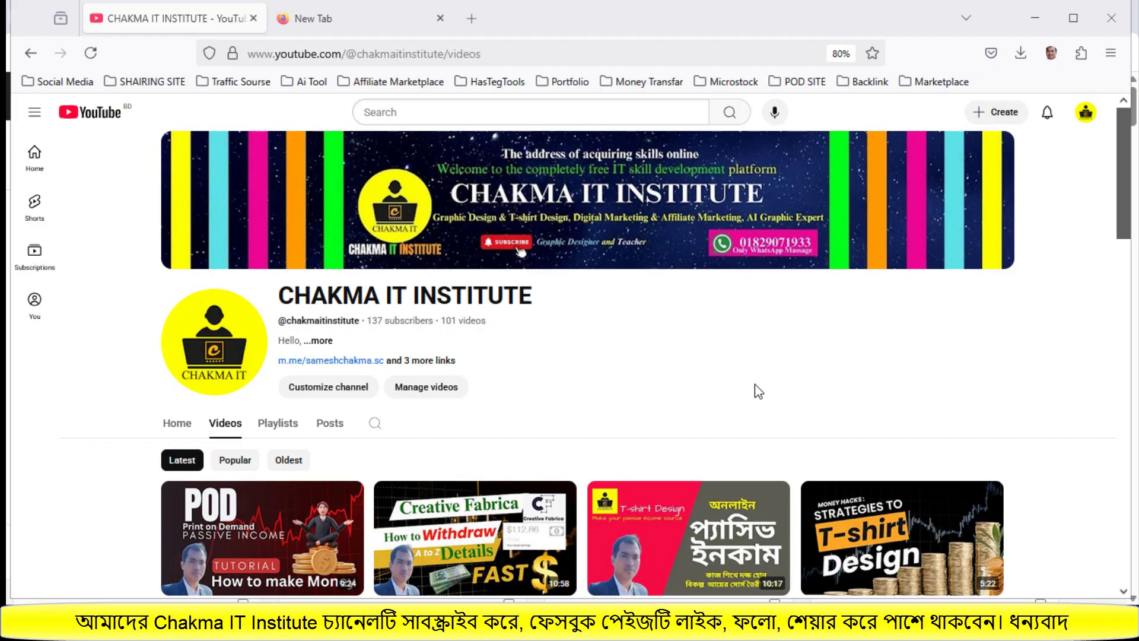
- Switch to the Adobe Stock contributor dashboard in Chrome and review the 12-week trend of earnings and downloads
mouse_move(755, 626)
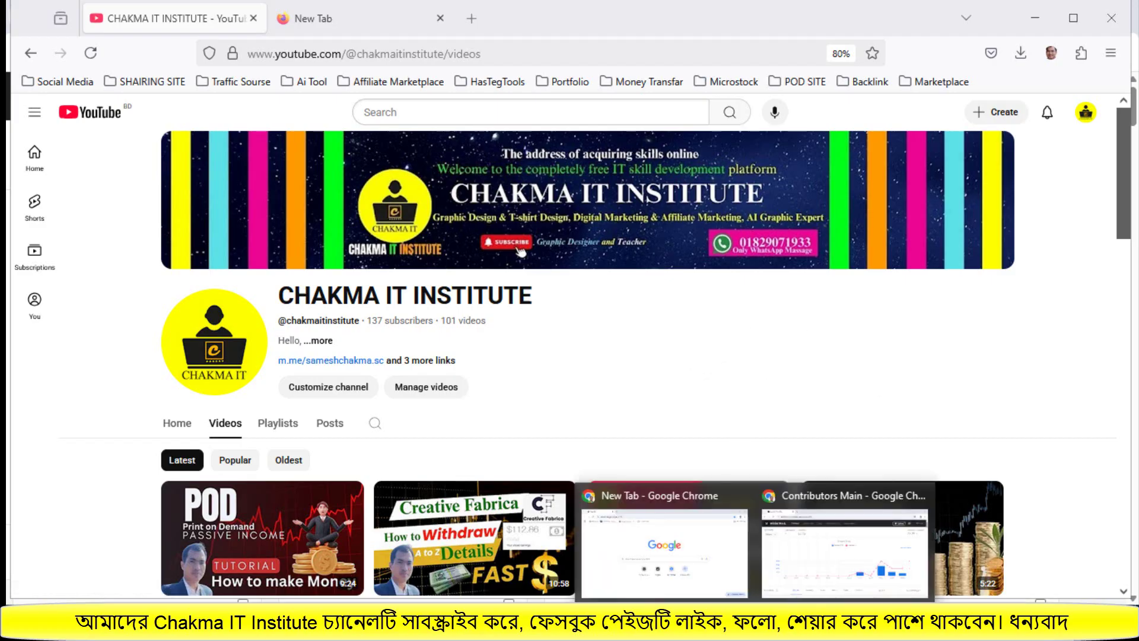
click(804, 514)
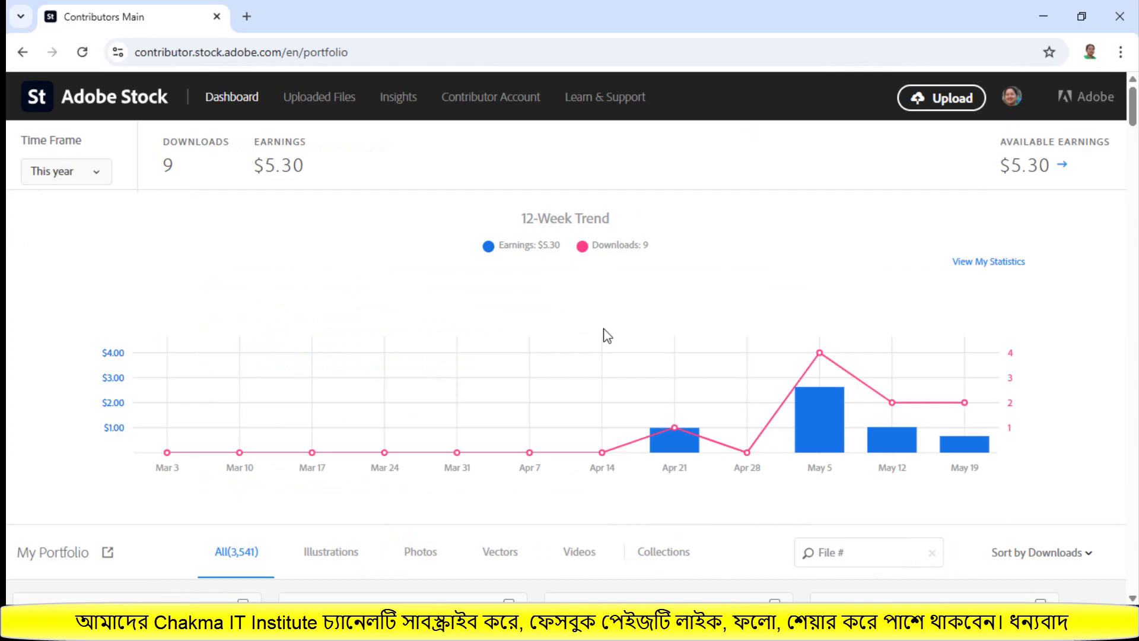
scroll(486, 404, down, 1)
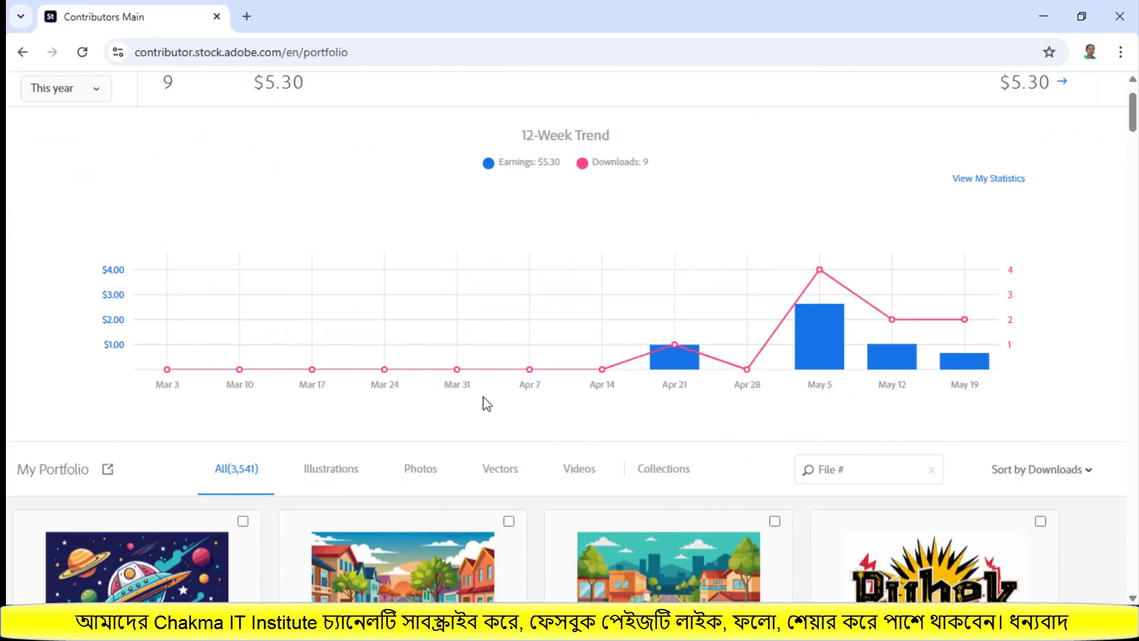
scroll(291, 464, up, 1)
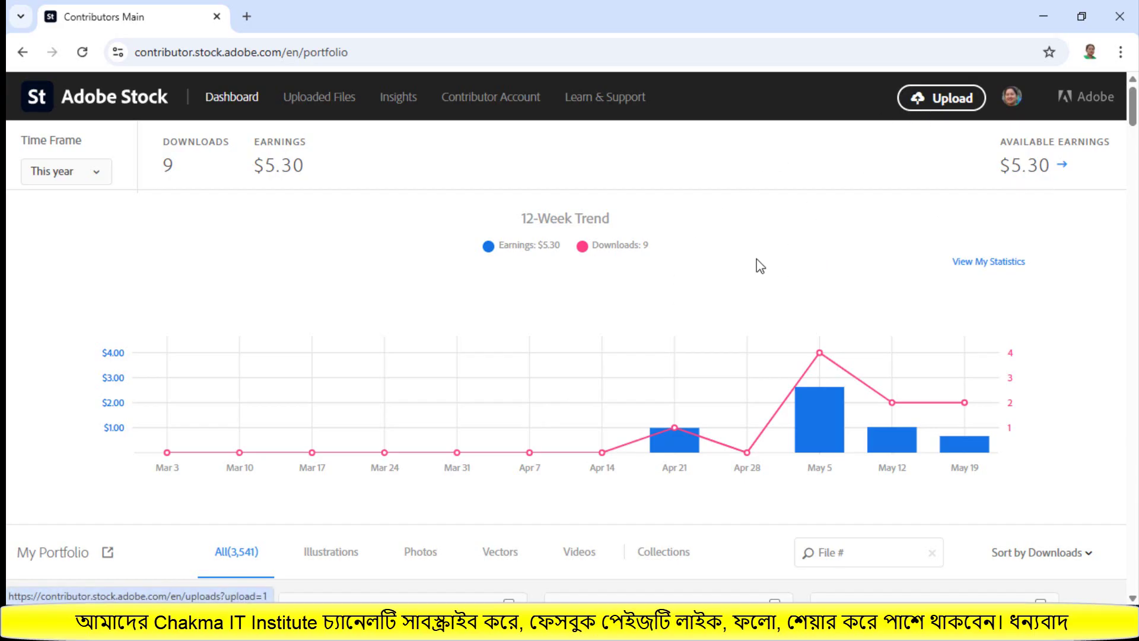
- Switch to File Explorer and open the svgconverter folder on drive G: under Microstock Design, 5. May25, 23 May 25
click(798, 623)
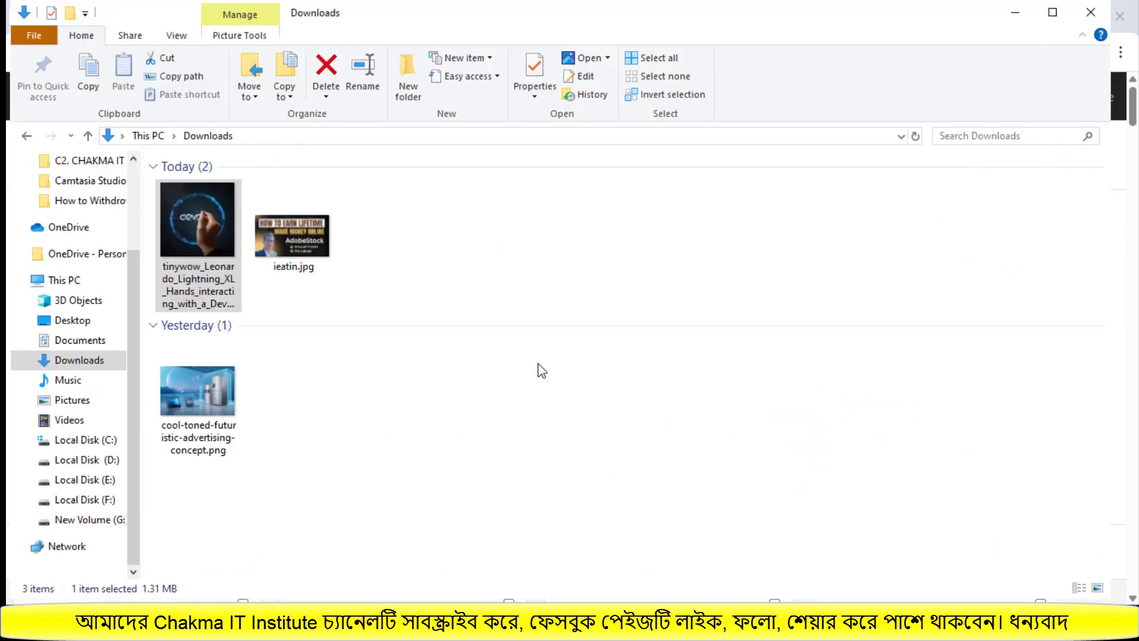
click(90, 522)
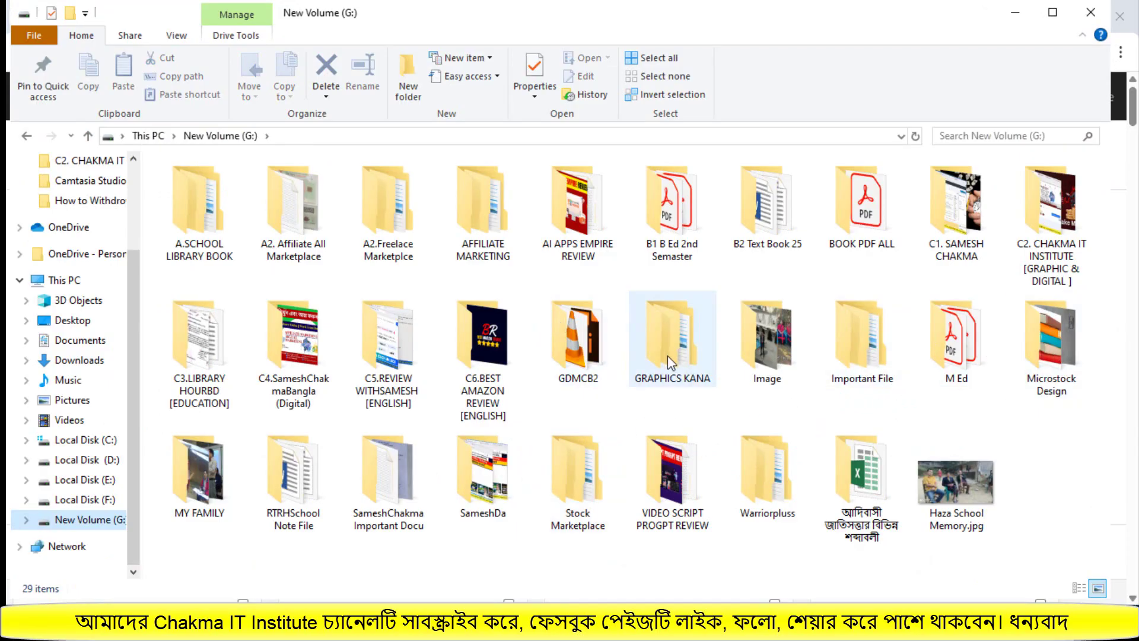
double_click(1059, 354)
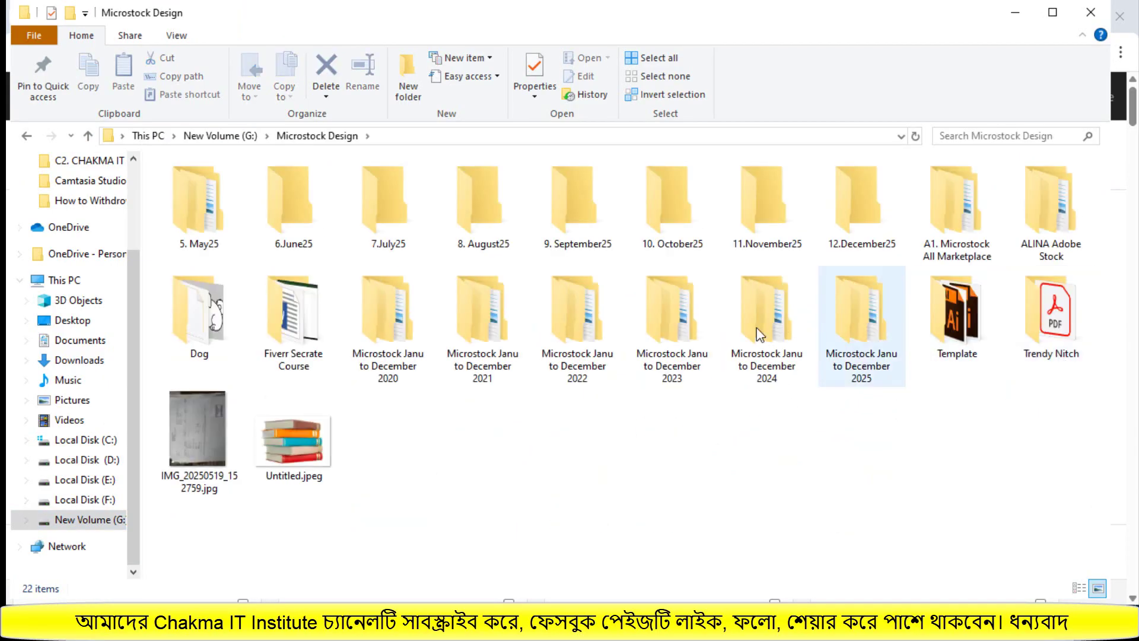
double_click(188, 219)
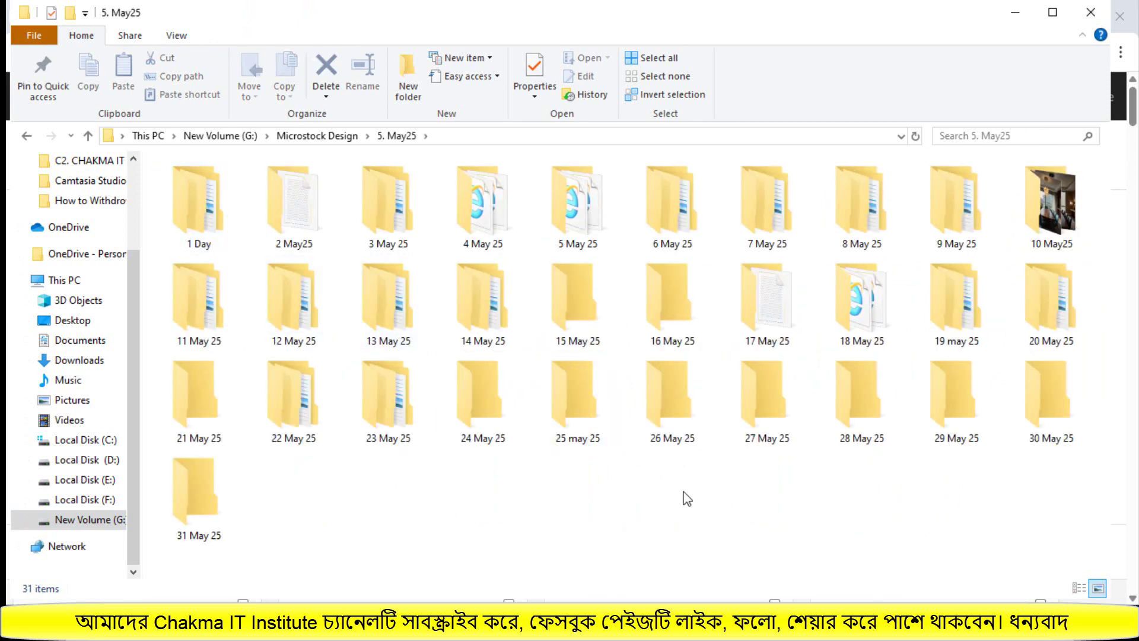
double_click(394, 400)
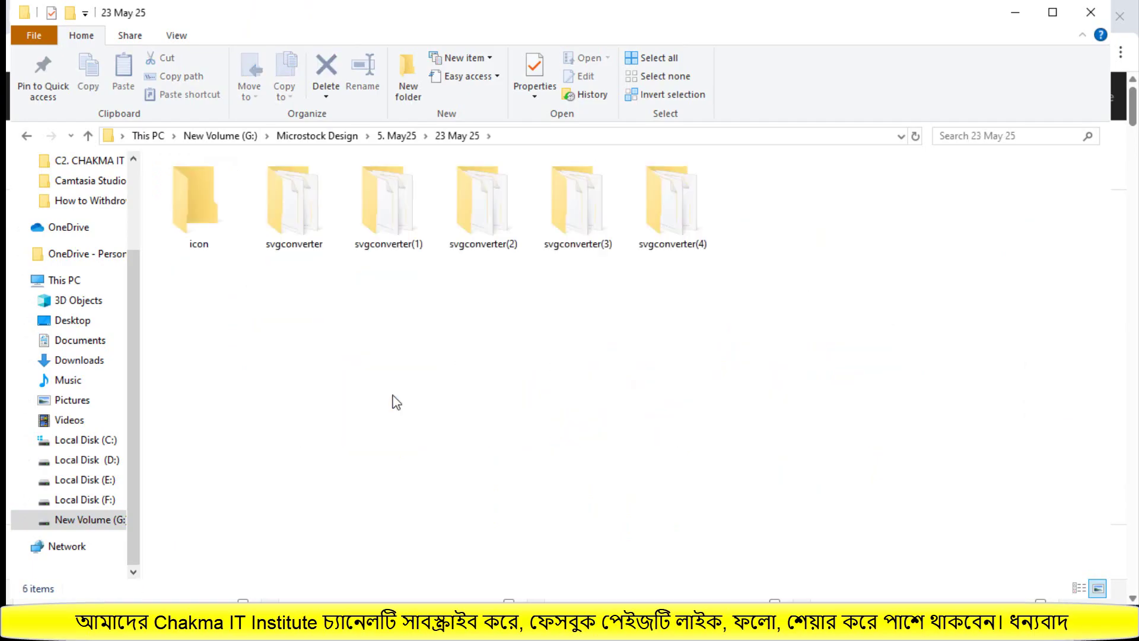
double_click(301, 220)
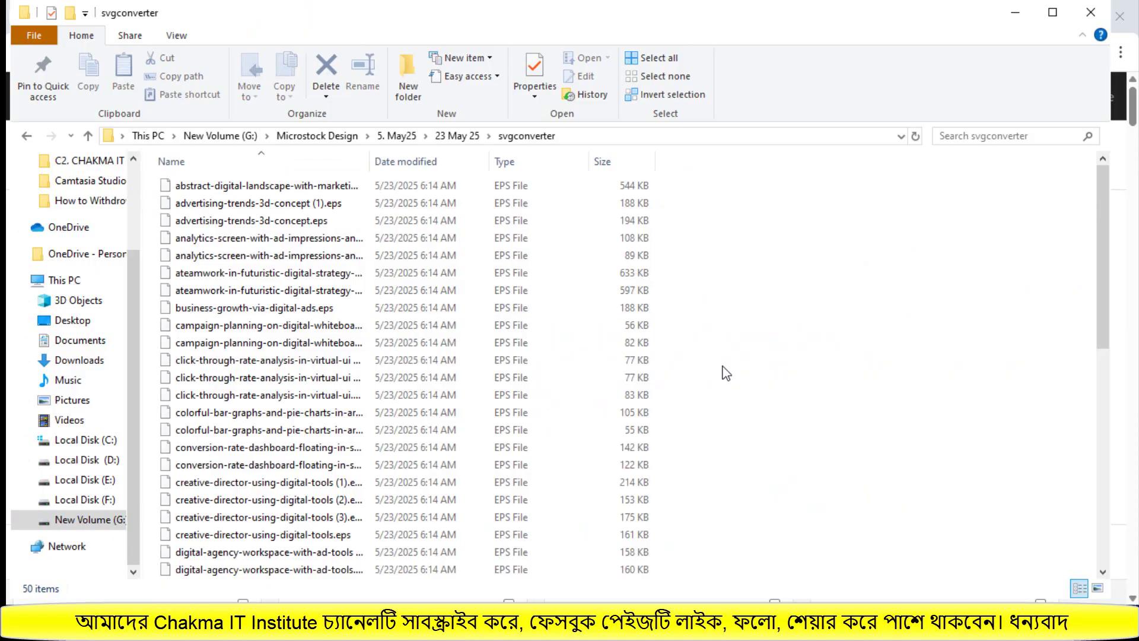
- Upload all the EPS files in the svgconverter folder to the Adobe Stock contributor page
key(ctrl+a)
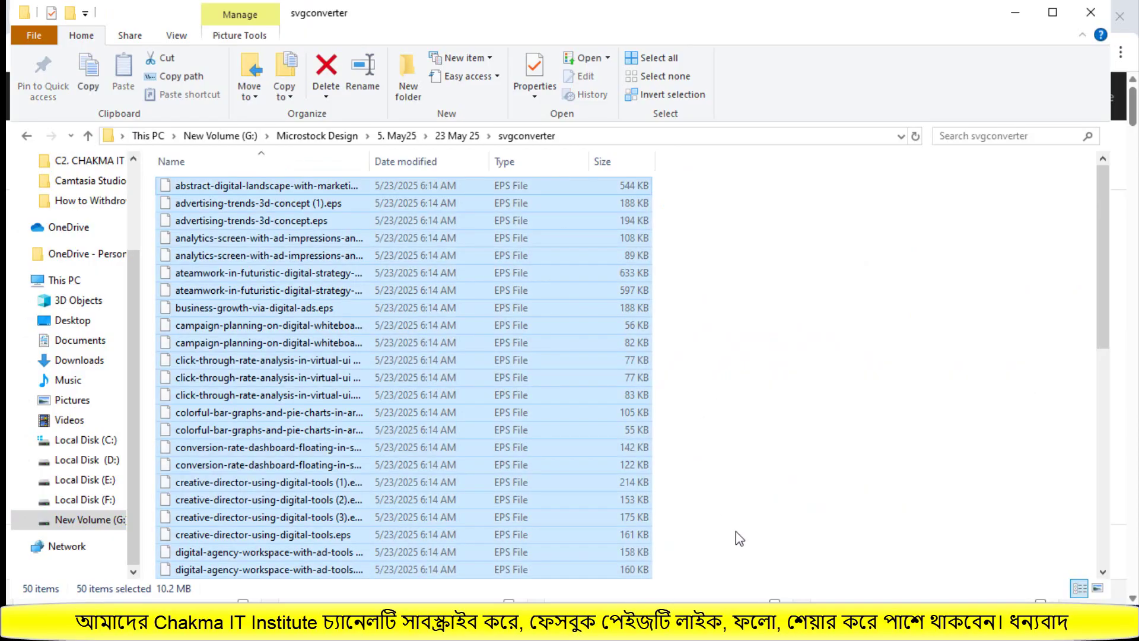
mouse_move(869, 626)
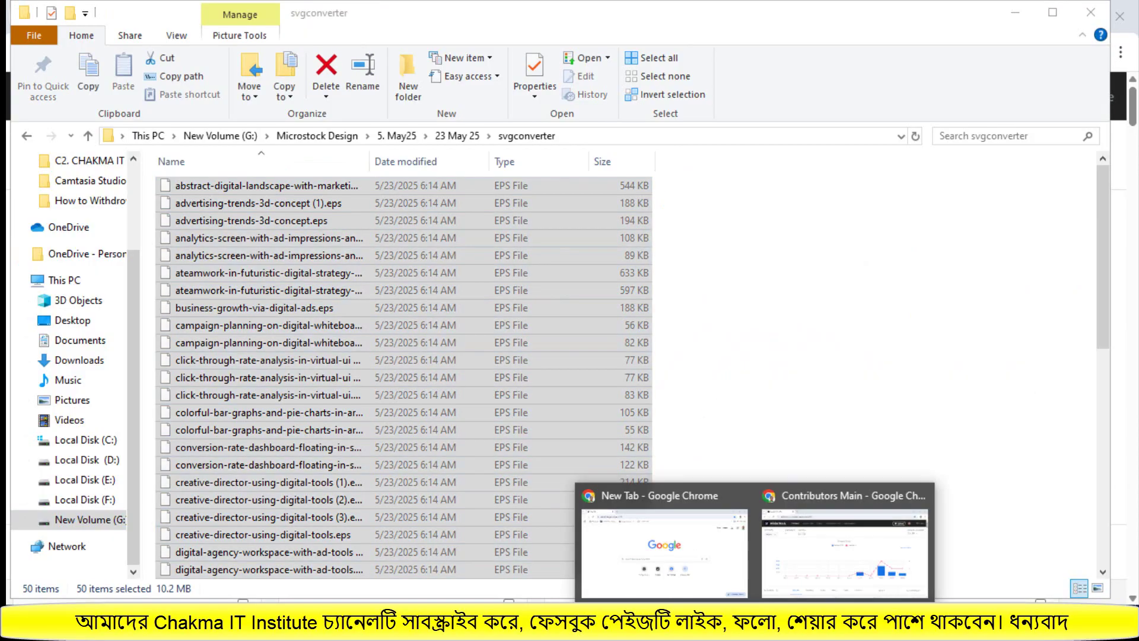
click(788, 565)
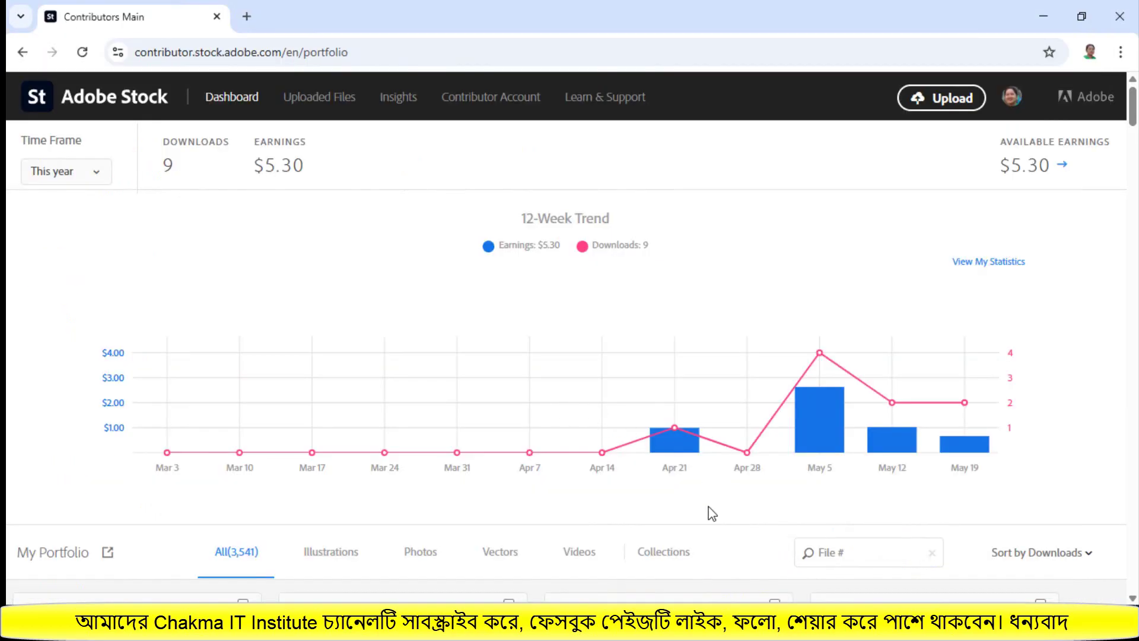
click(834, 626)
drag(394, 354, 516, 365)
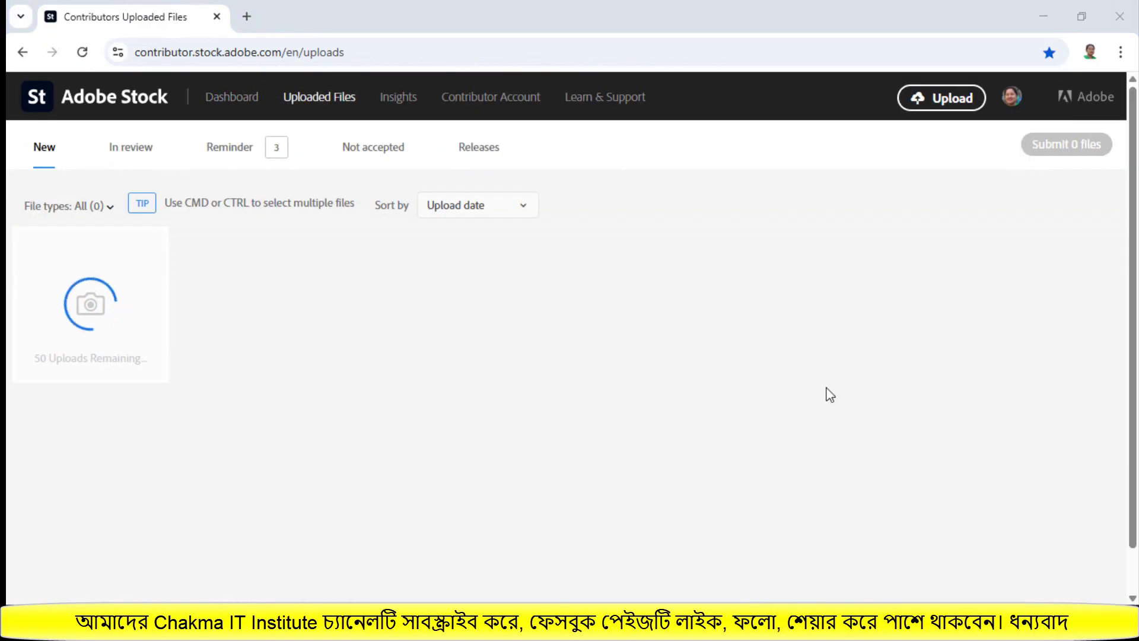
- Switch to Notepad and check the prepared SEO description and tags for the images
key(alt+Tab)
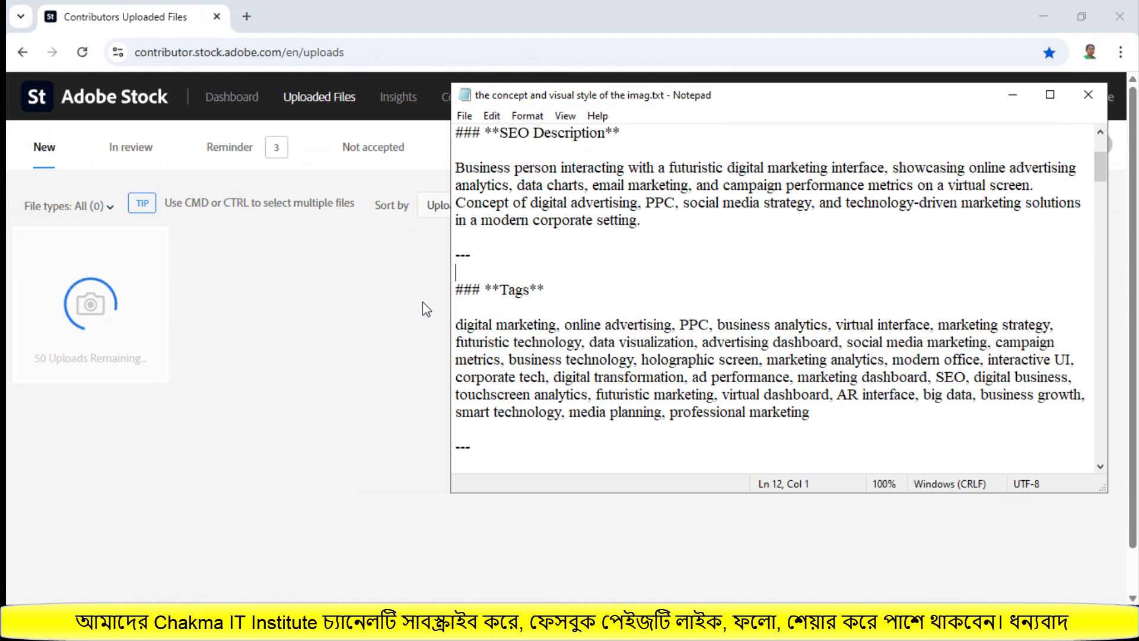
click(426, 309)
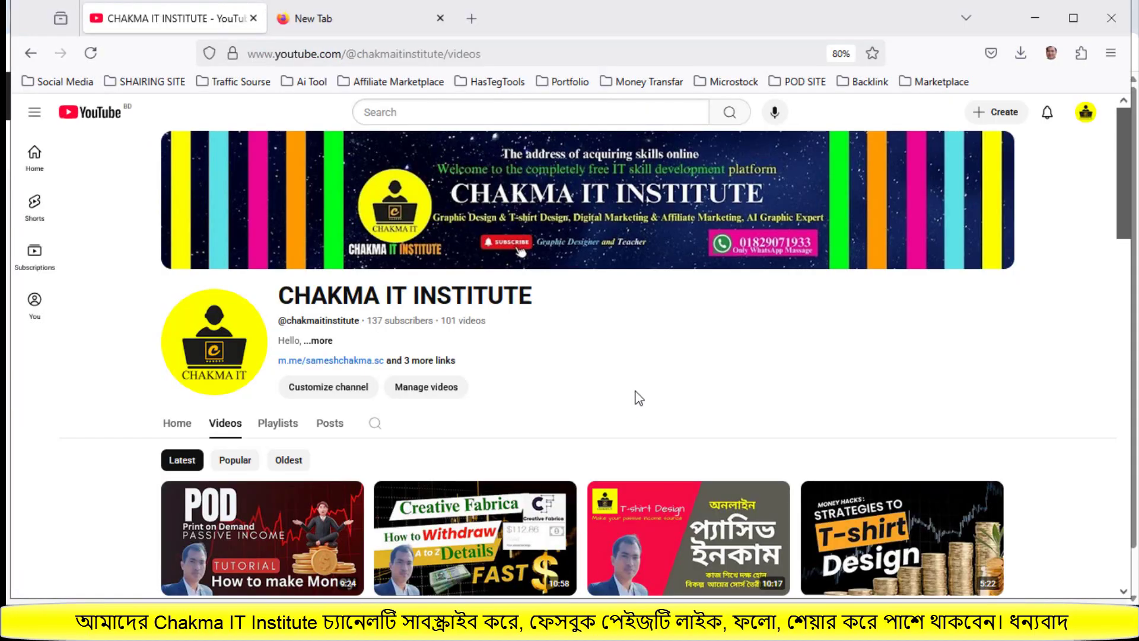
- Browse the latest videos of the CHAKMA IT INSTITUTE channel on YouTube in the other browser
scroll(656, 409, down, 3)
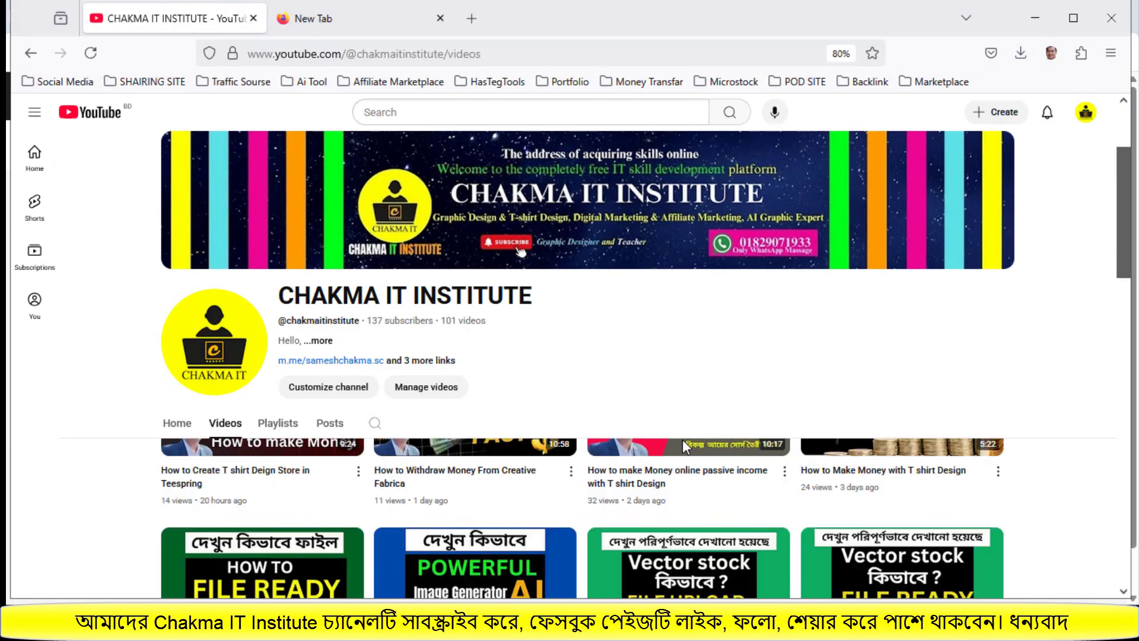
scroll(703, 475, up, 3)
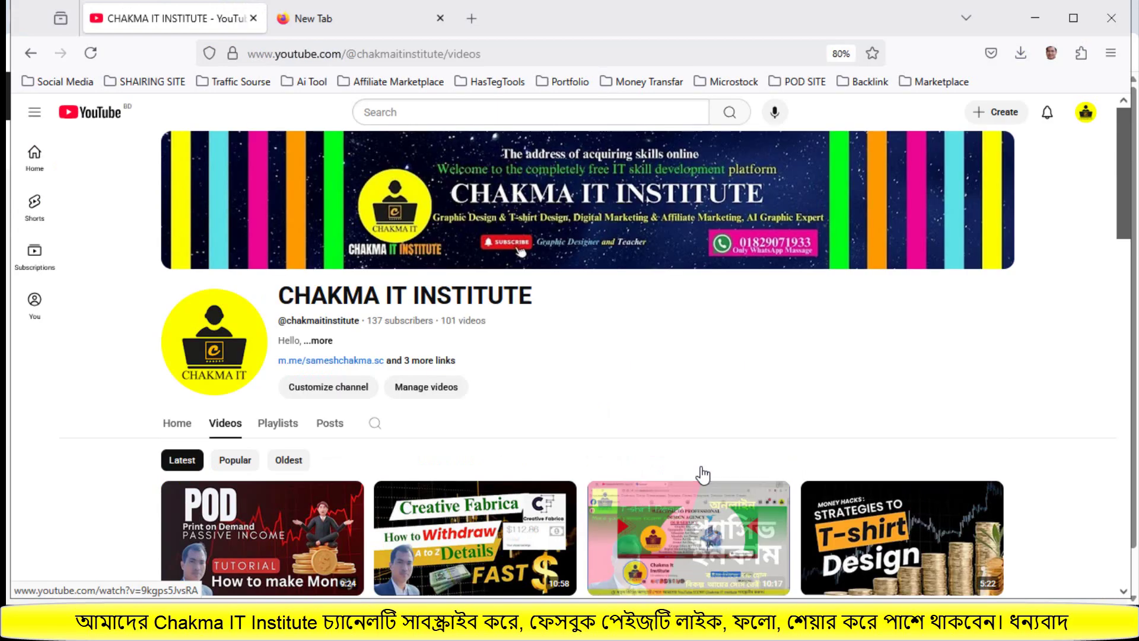
scroll(706, 430, down, 2)
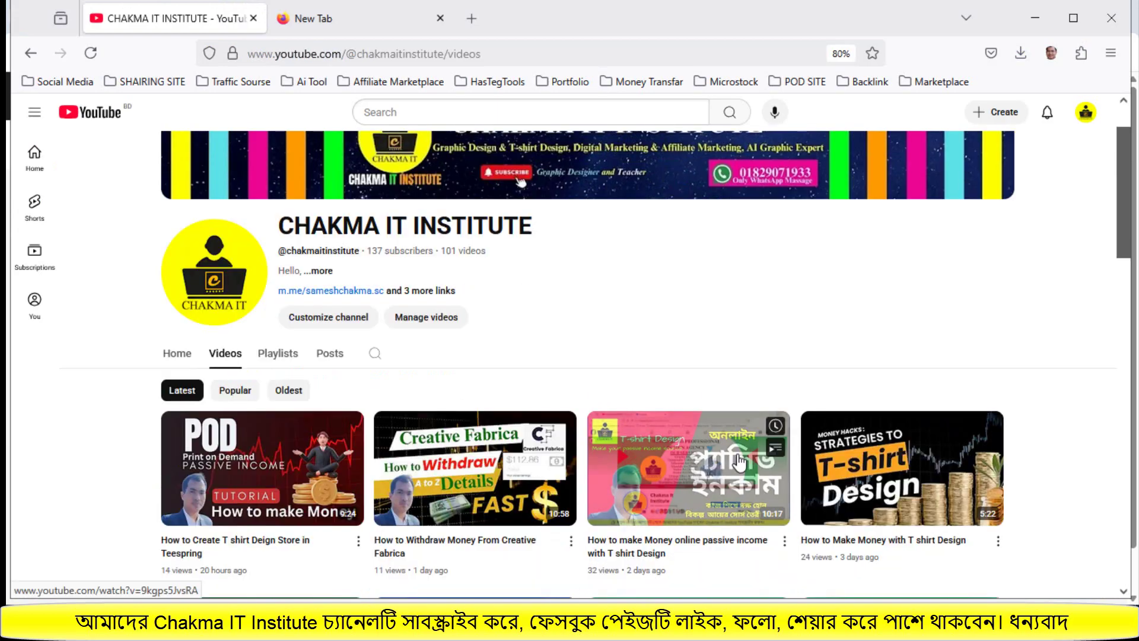
scroll(705, 417, down, 2)
scroll(544, 492, down, 2)
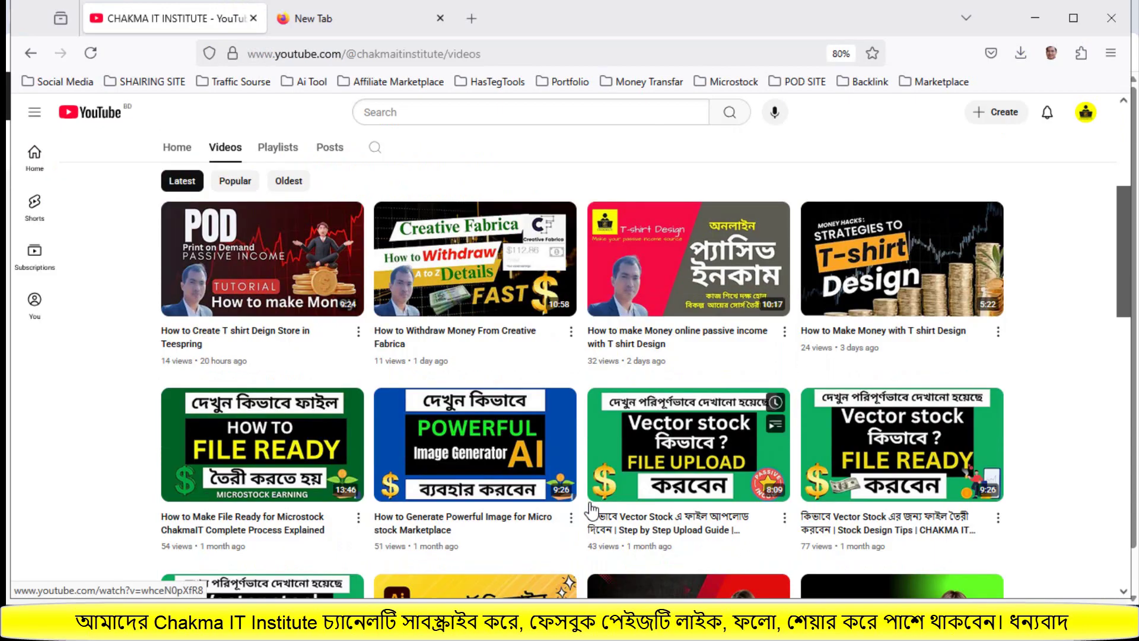
scroll(596, 514, down, 3)
scroll(594, 505, down, 2)
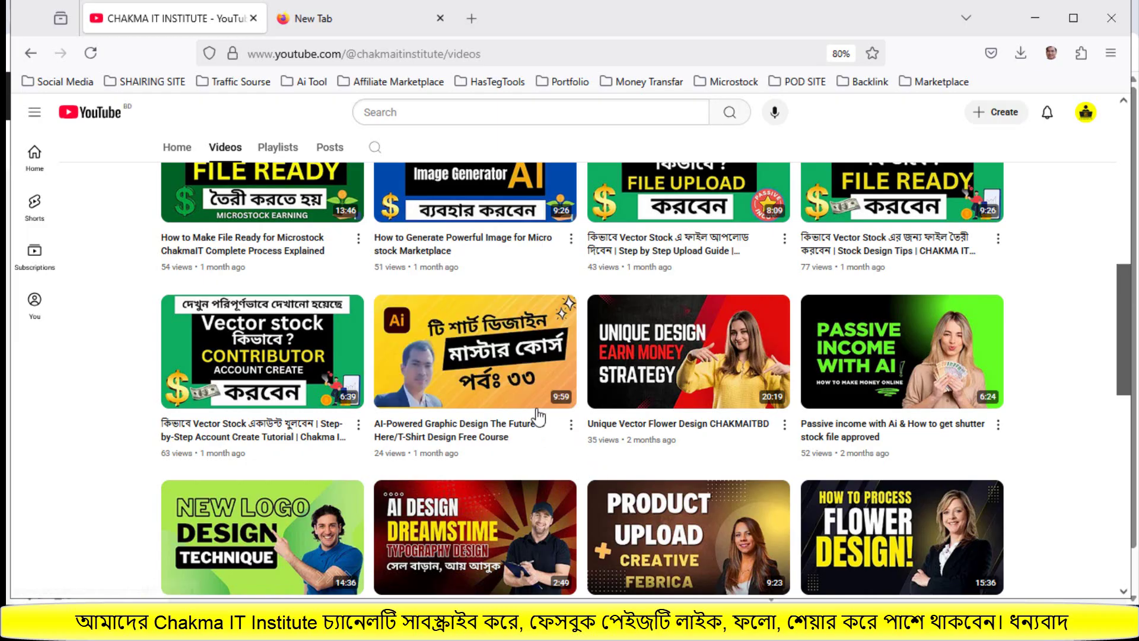
scroll(605, 451, down, 3)
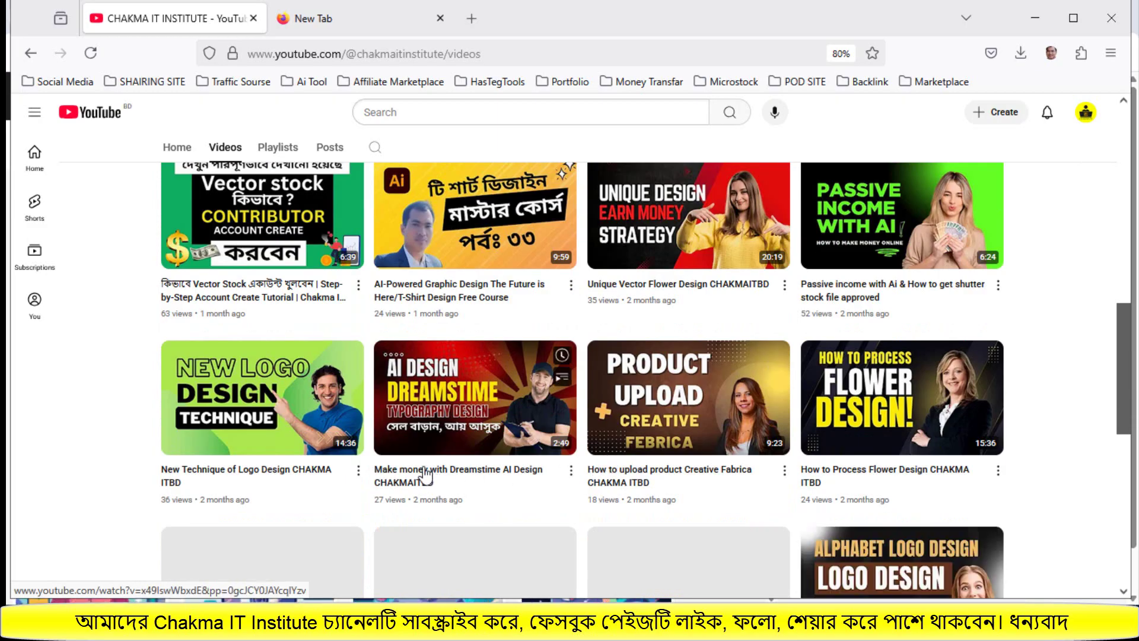
scroll(438, 462, down, 2)
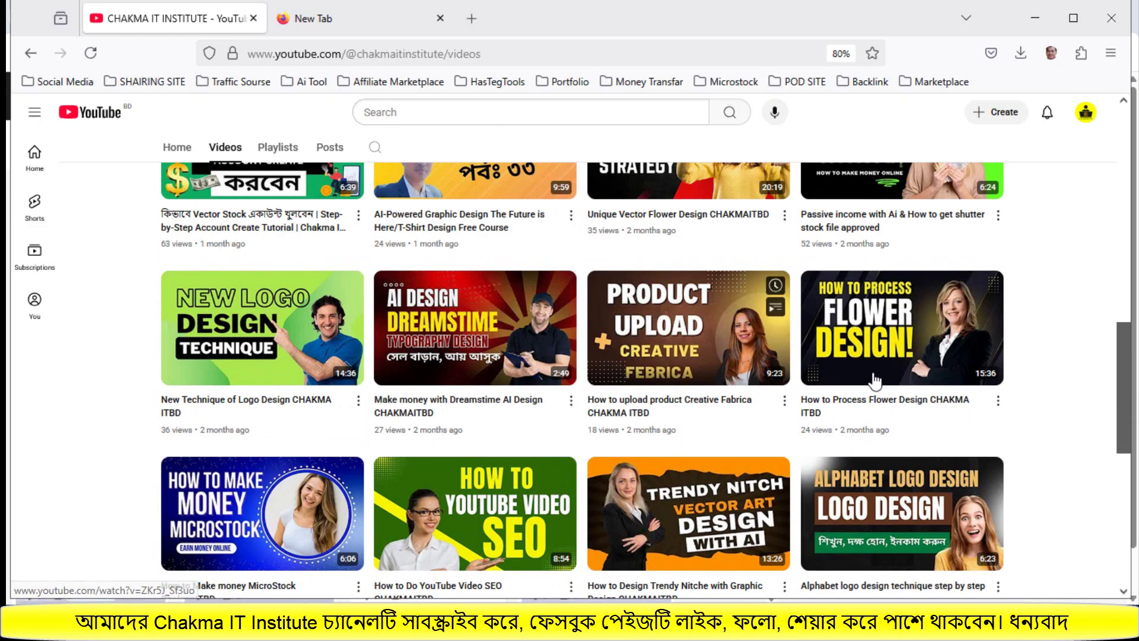
scroll(700, 488, down, 3)
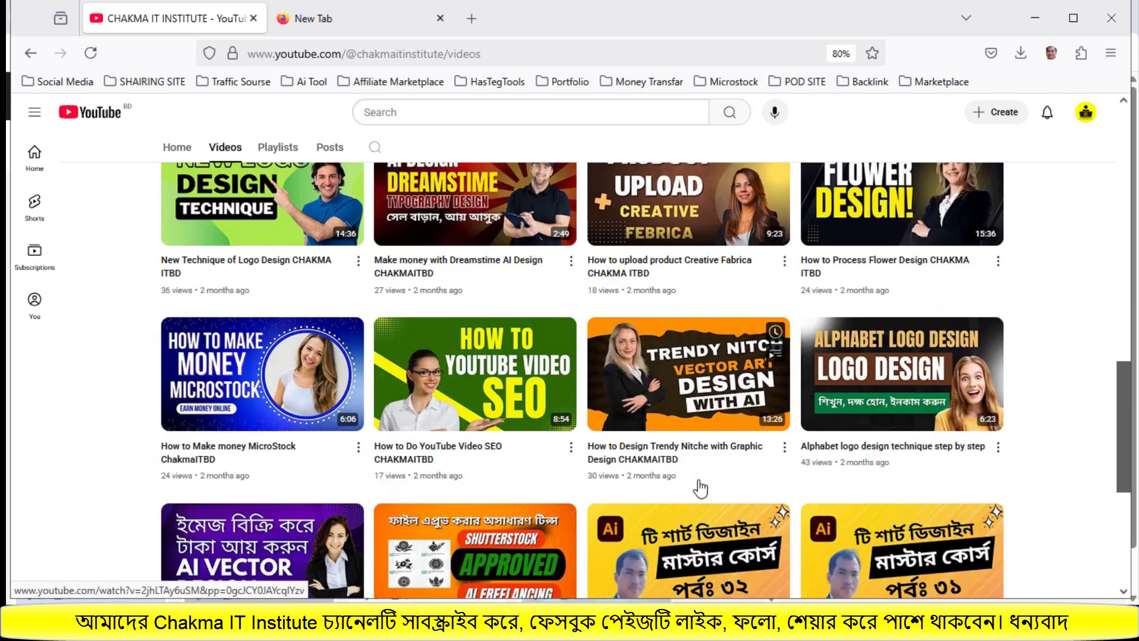
scroll(617, 481, down, 2)
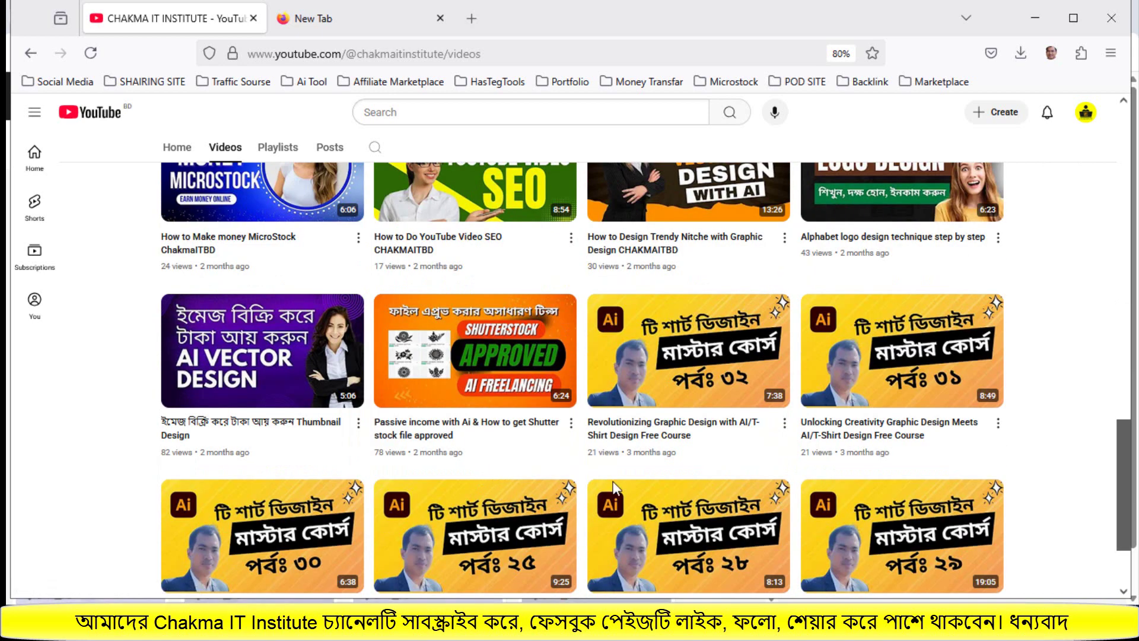
- Switch back to the Adobe Stock uploads in Chrome, check the upload progress and reload the page
mouse_move(757, 626)
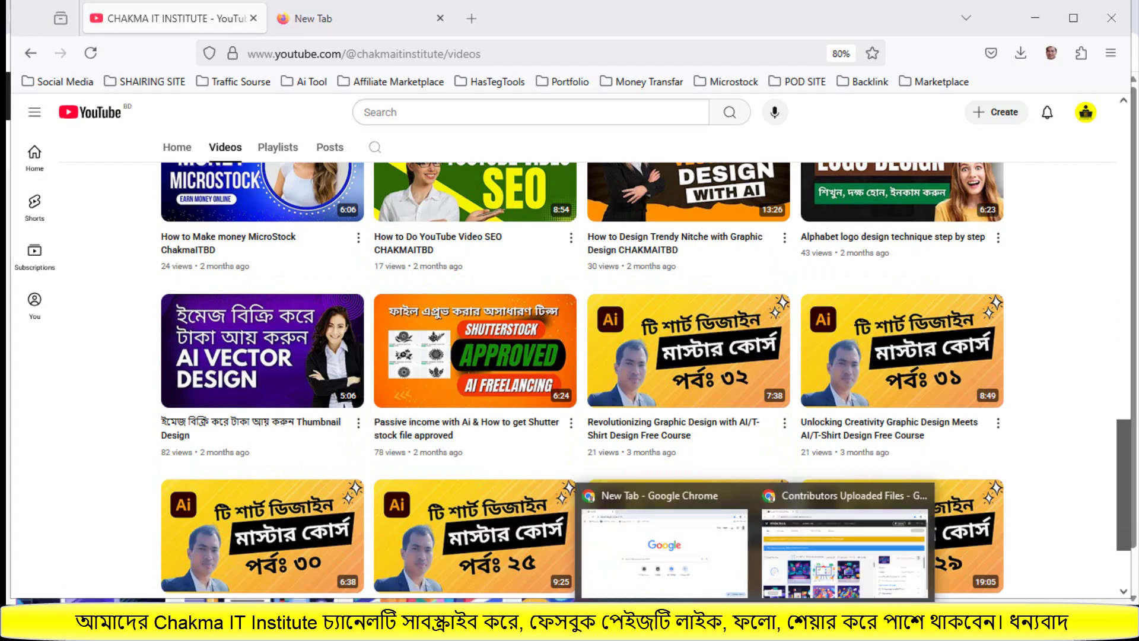
click(848, 534)
mouse_move(525, 441)
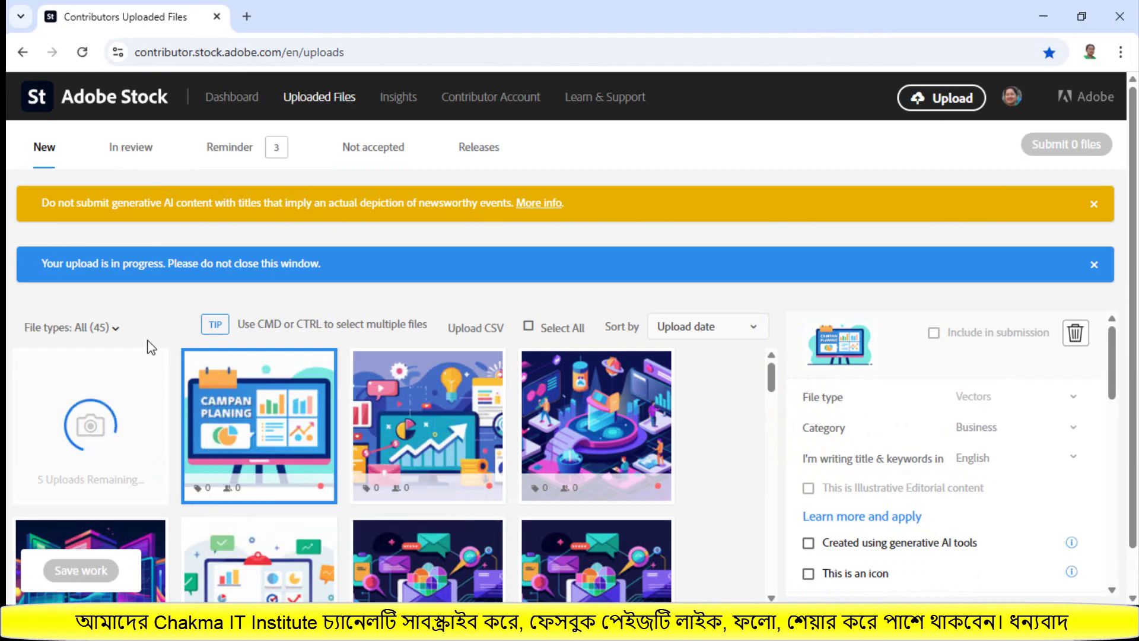
mouse_move(485, 437)
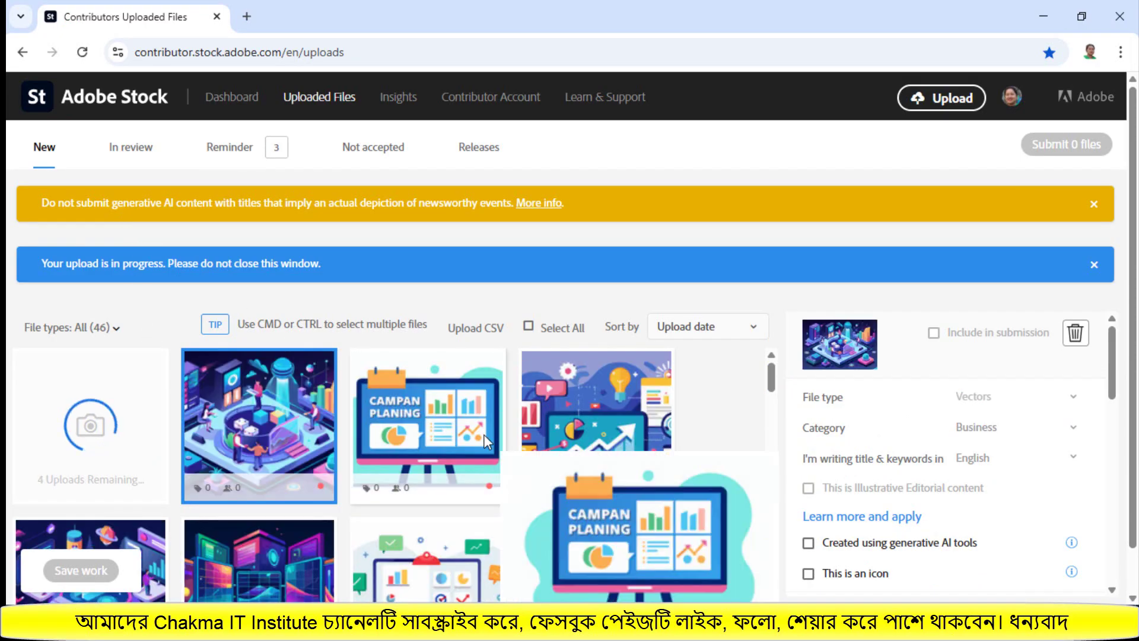
click(99, 107)
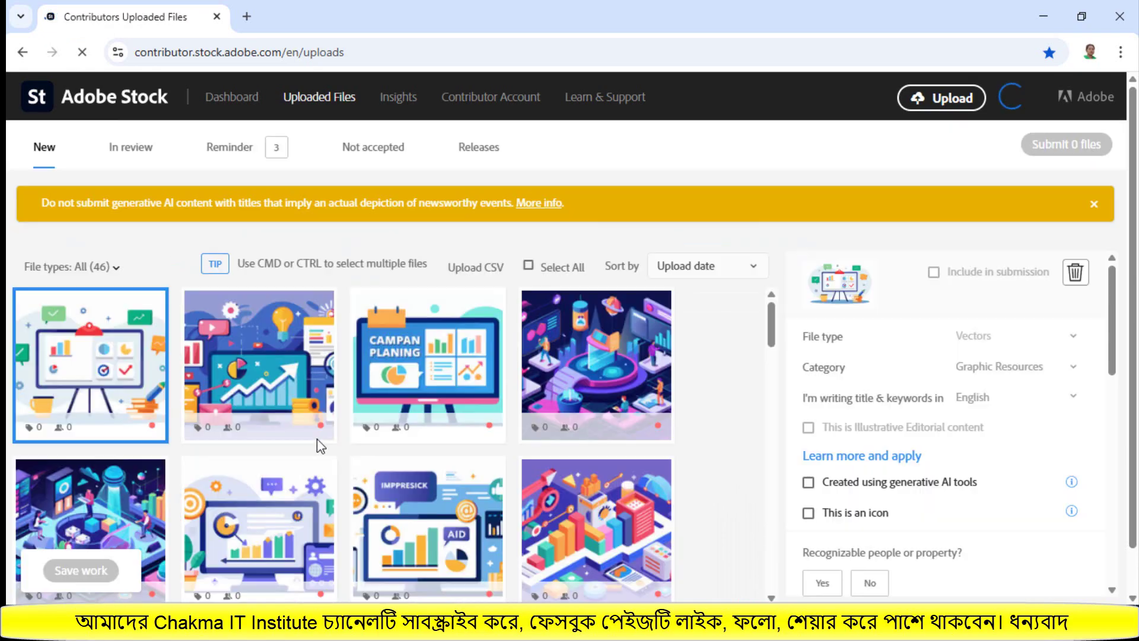
mouse_move(259, 411)
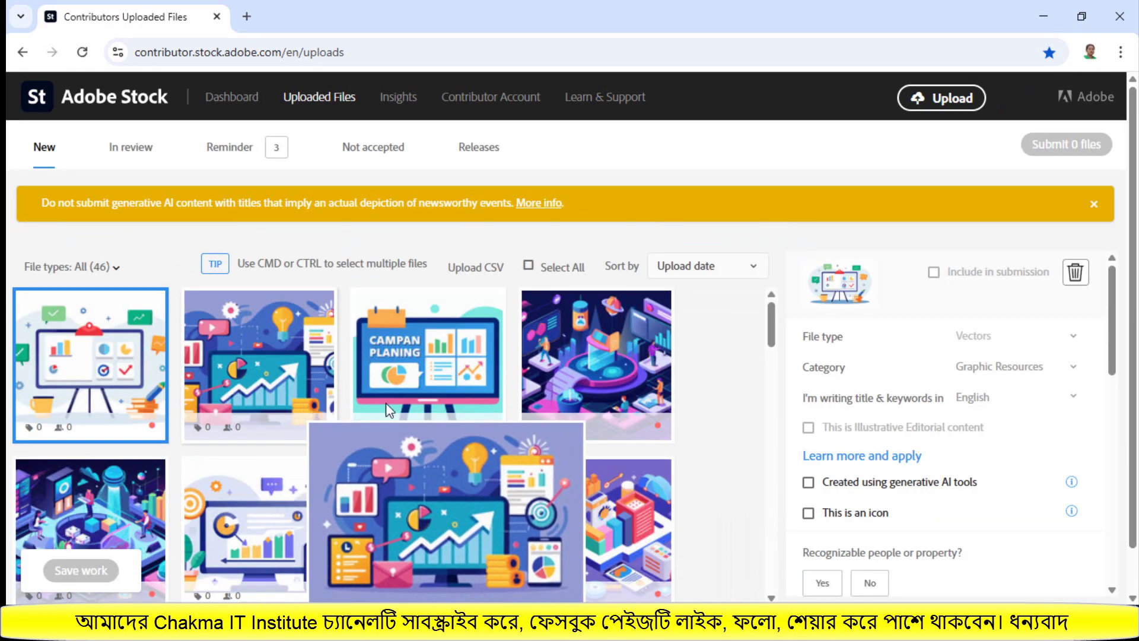
click(82, 52)
- Select all the uploaded files and set recognizable people or property to No for them
mouse_move(337, 417)
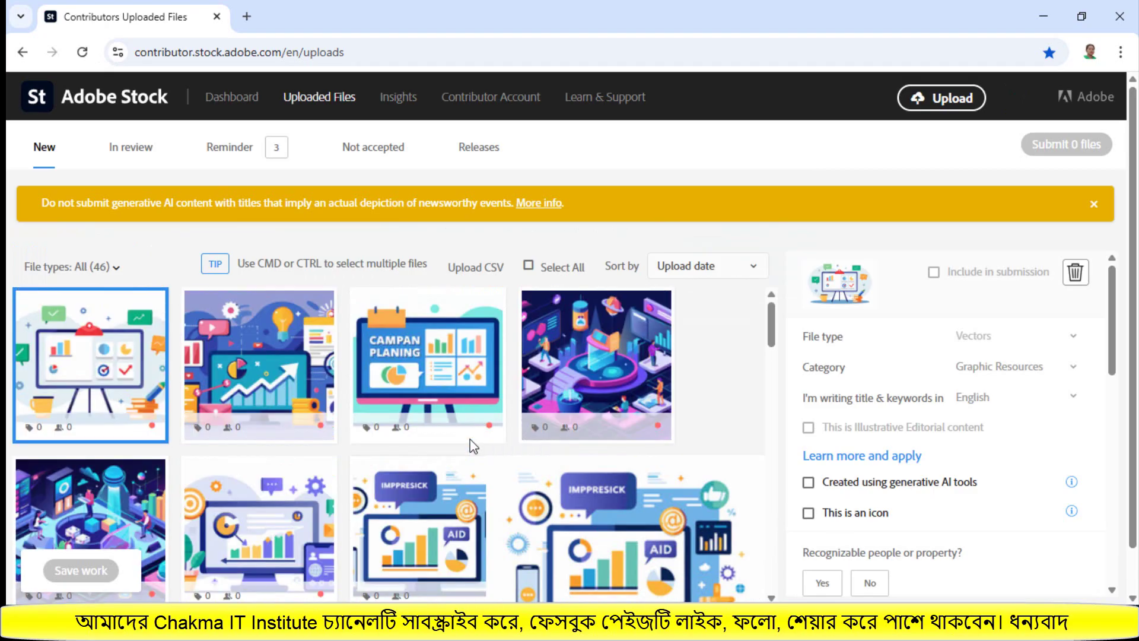
scroll(472, 446, down, 10)
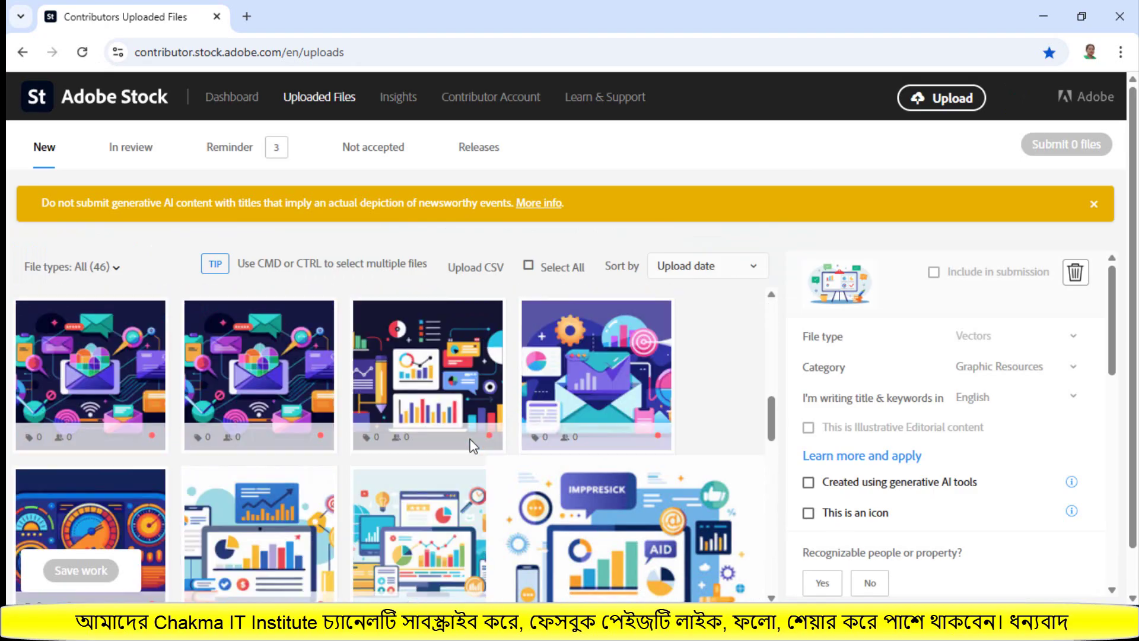
scroll(473, 446, up, 4)
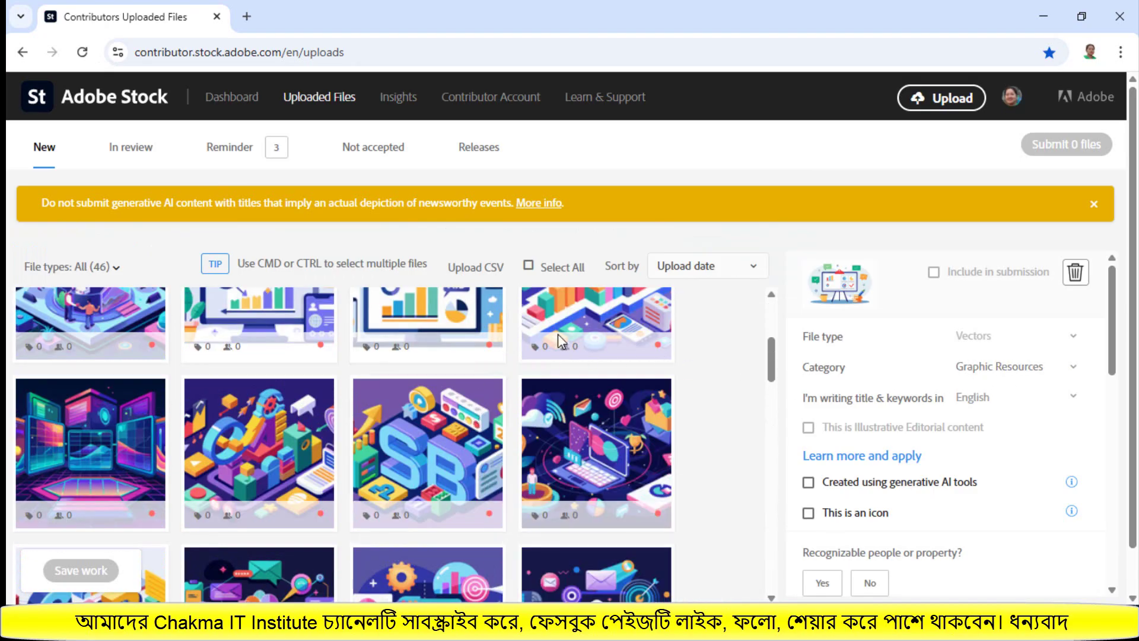
click(528, 269)
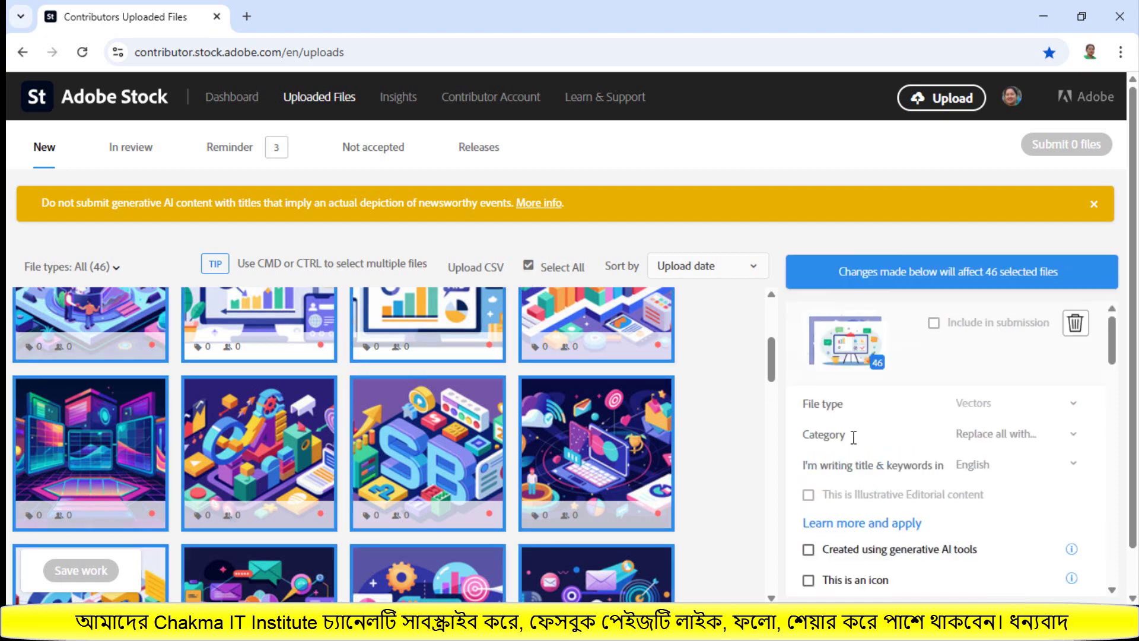
scroll(890, 504, down, 3)
click(872, 490)
scroll(893, 505, down, 1)
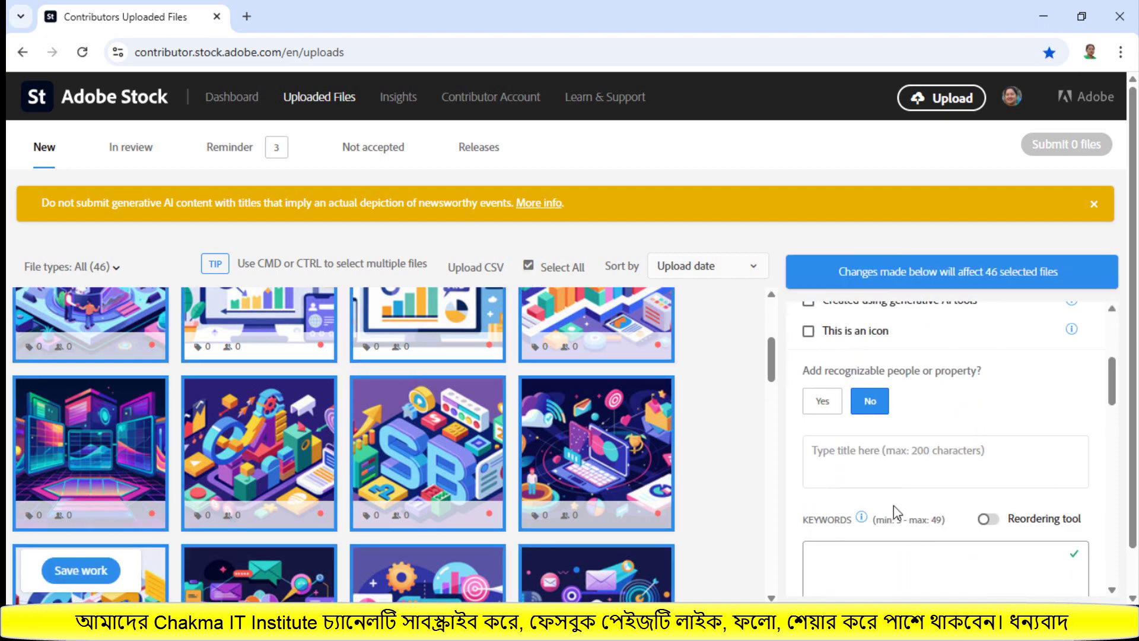
- Copy the list under Tags in the Notepad file and paste it as the keywords of the selected files
scroll(887, 536, down, 3)
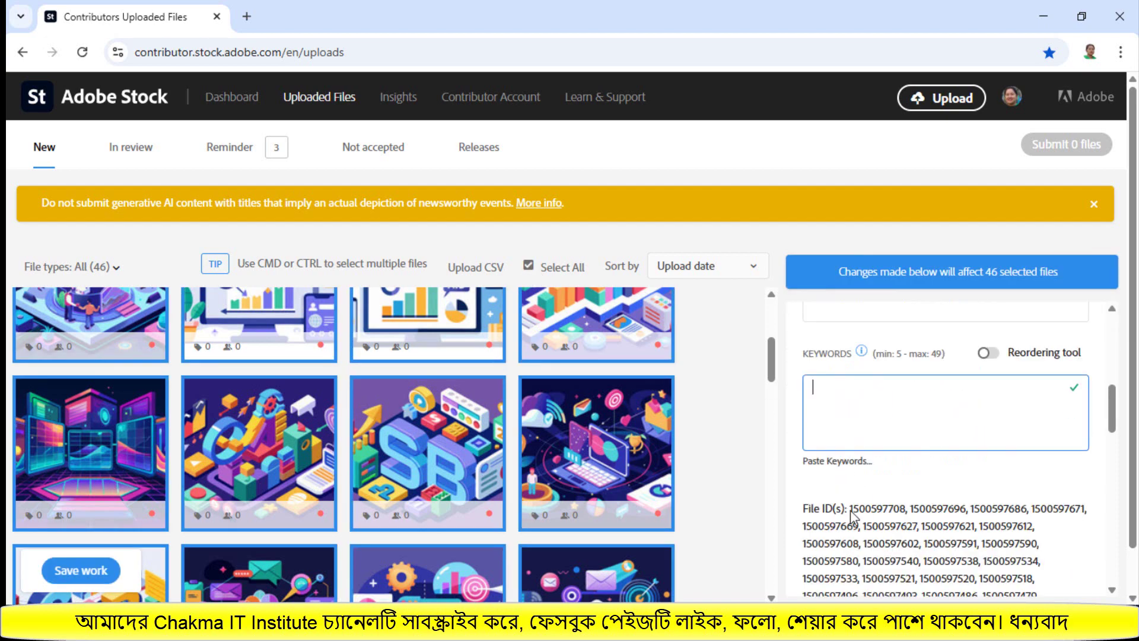
click(1018, 567)
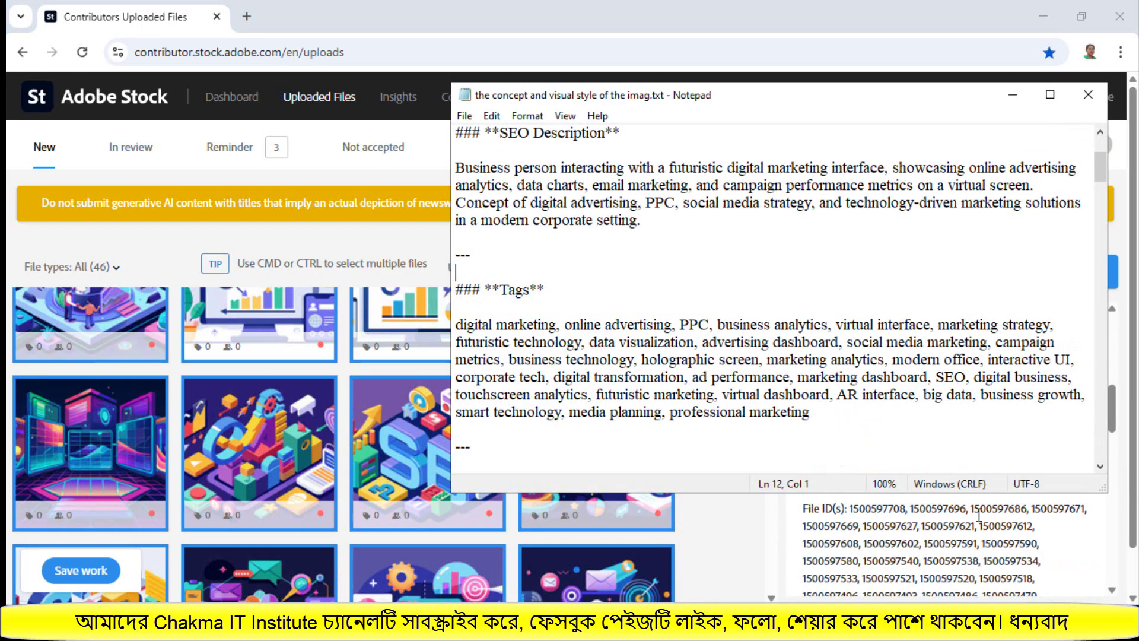
drag(812, 412, 458, 325)
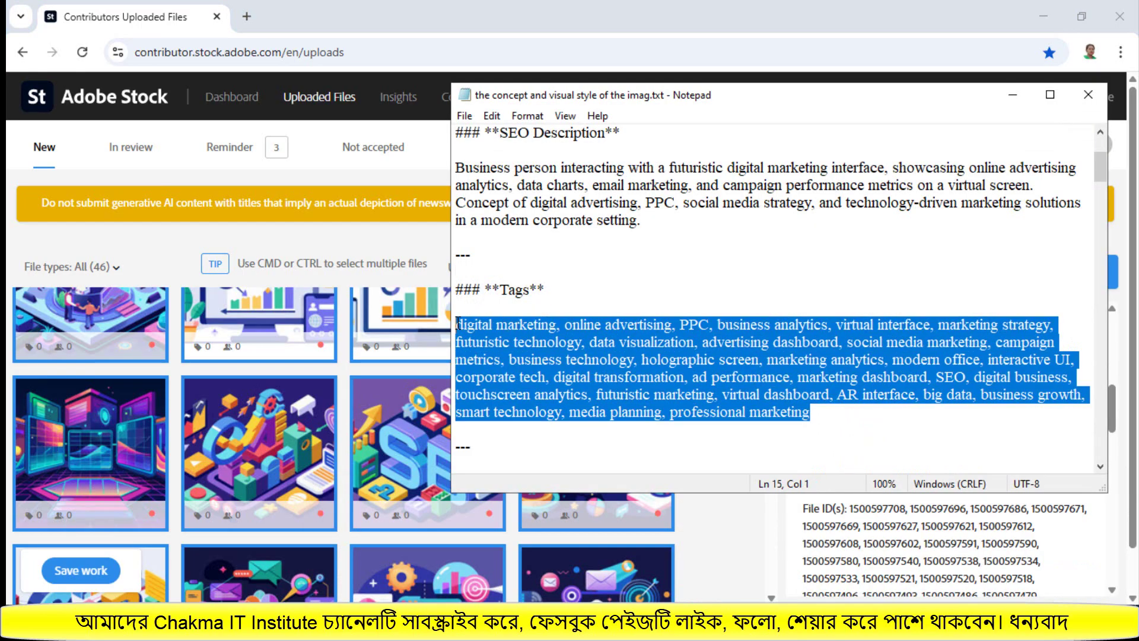
right_click(469, 328)
click(513, 368)
click(428, 165)
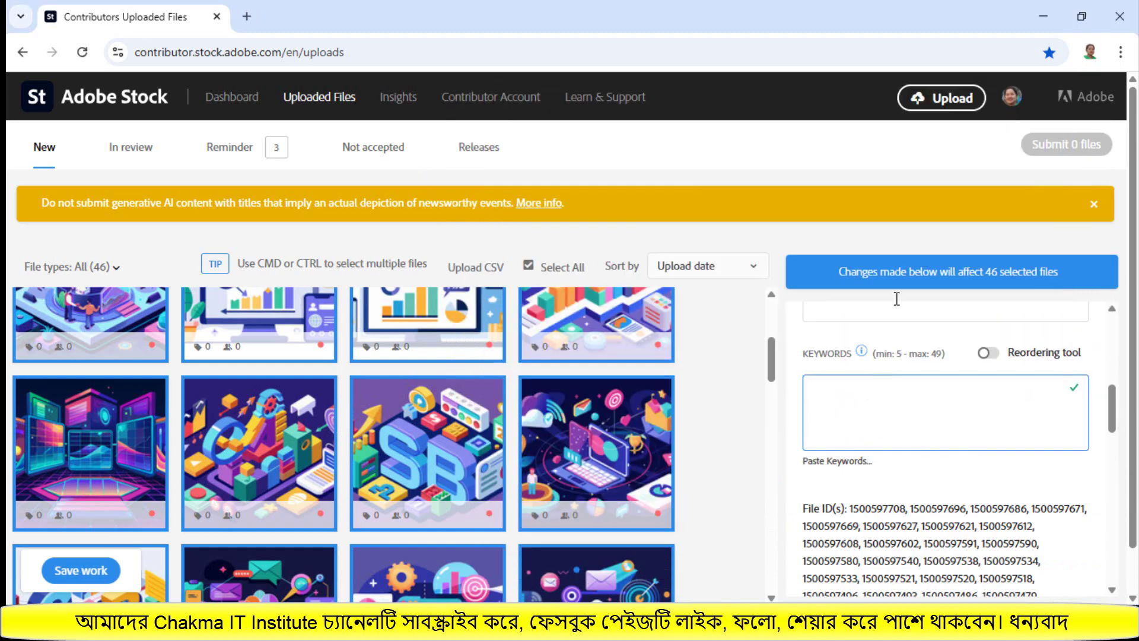
right_click(858, 413)
click(909, 215)
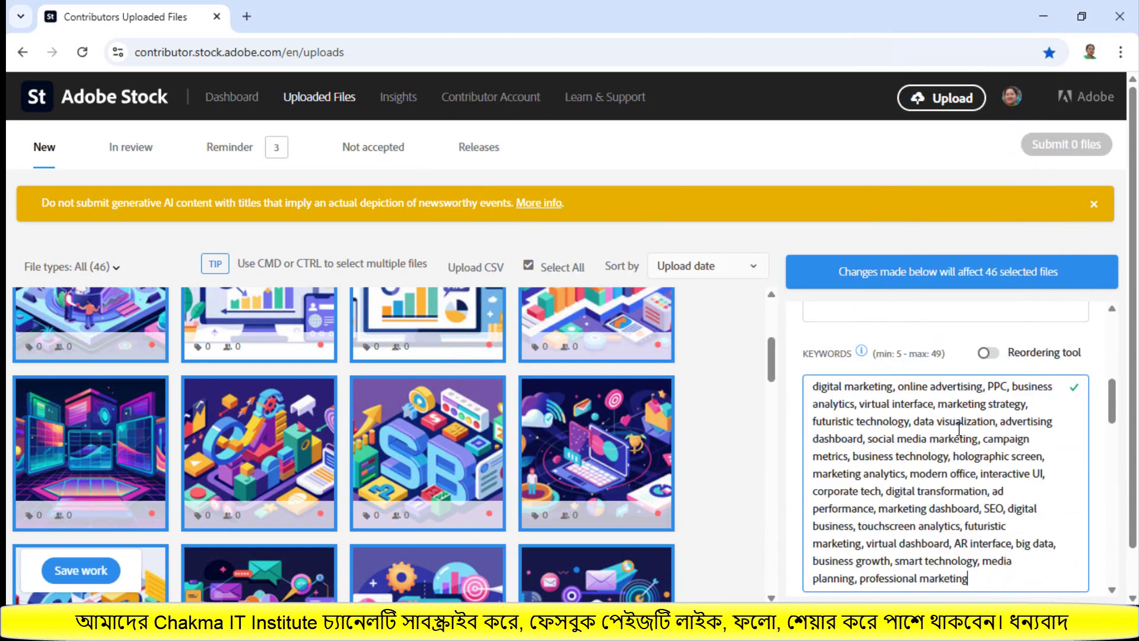
- Copy the SEO description paragraph from the Notepad file and paste it as the title of the selected files
scroll(960, 427, up, 3)
click(857, 483)
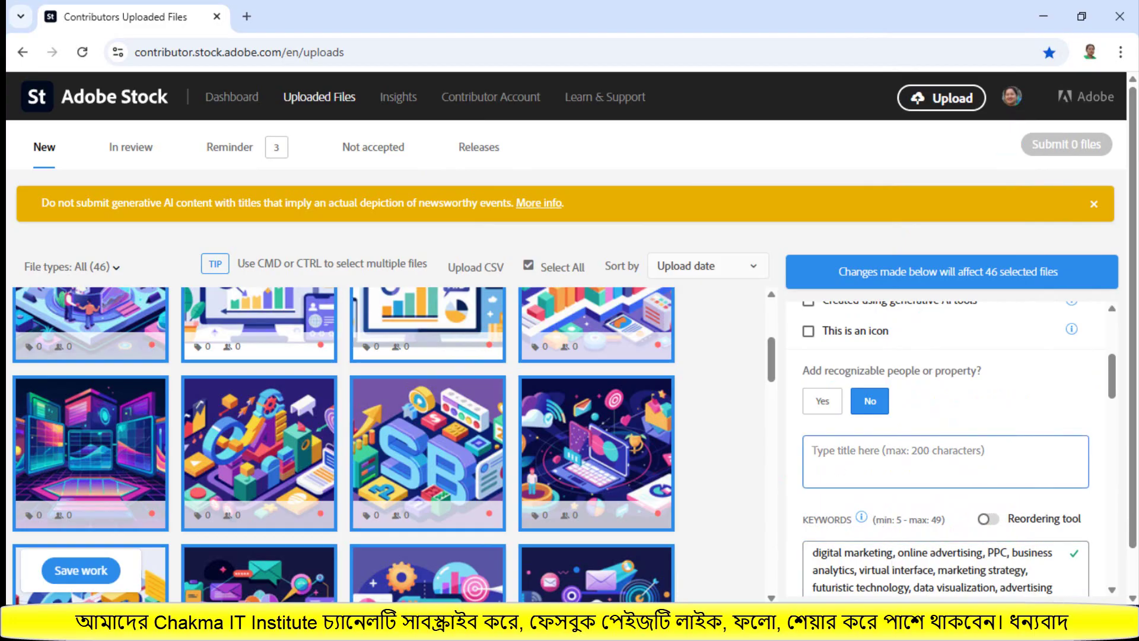
click(1068, 531)
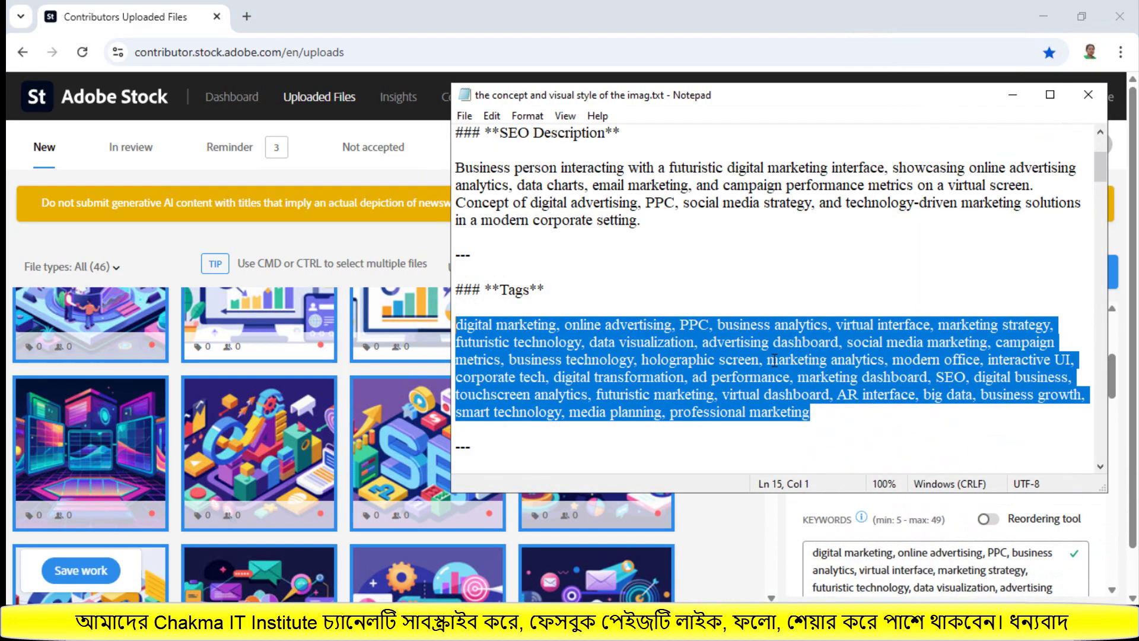
drag(656, 212, 429, 168)
right_click(580, 205)
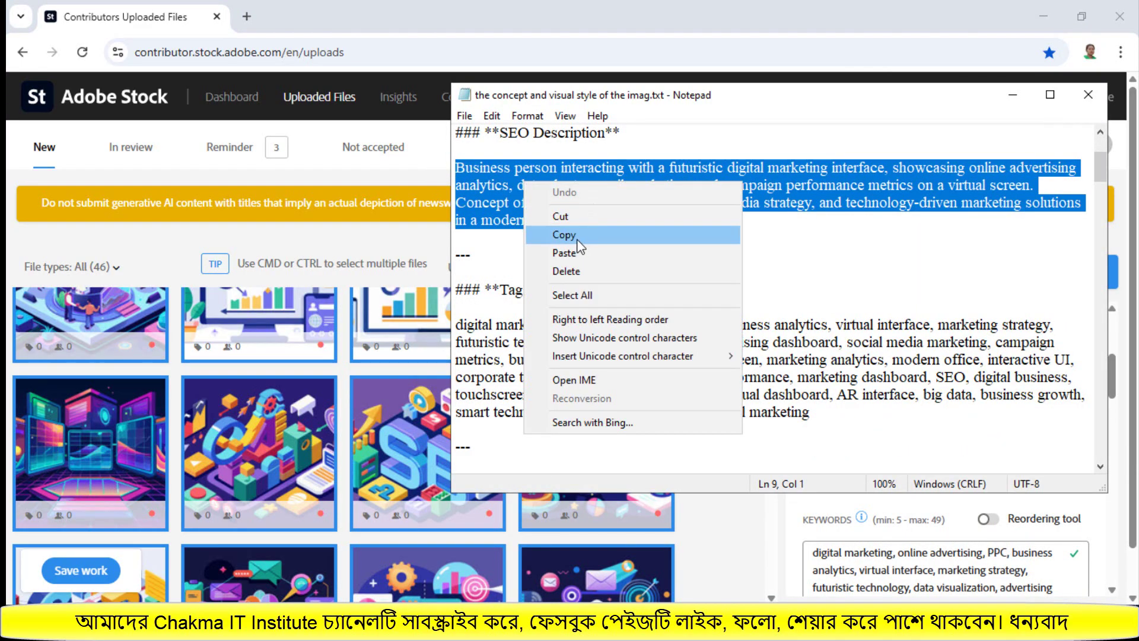
click(578, 232)
click(444, 159)
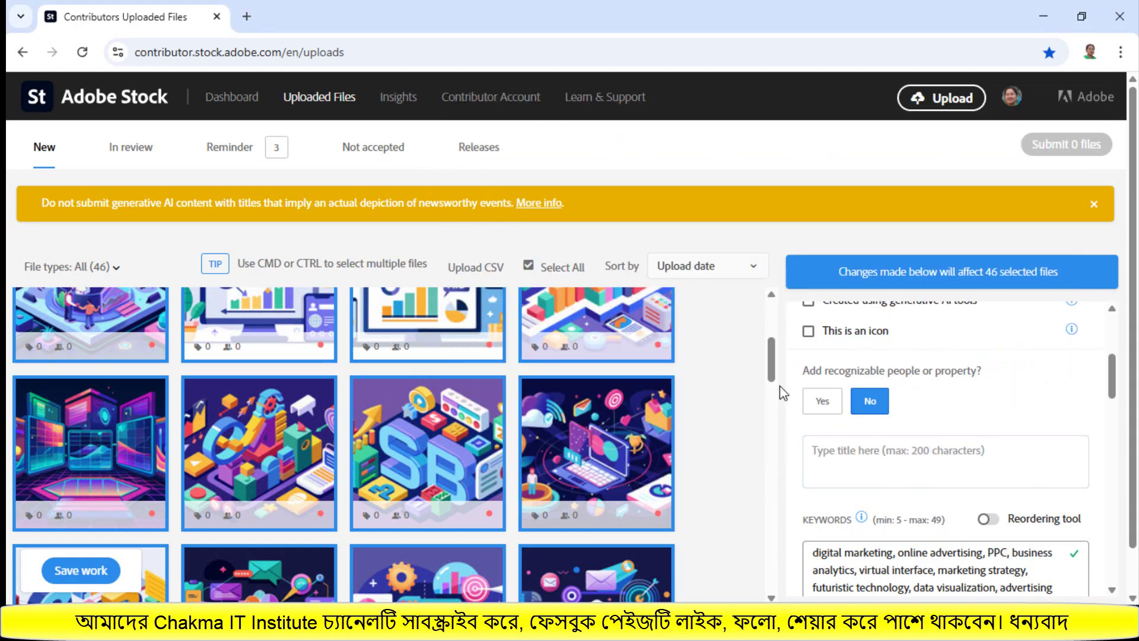
click(846, 453)
right_click(847, 454)
click(873, 269)
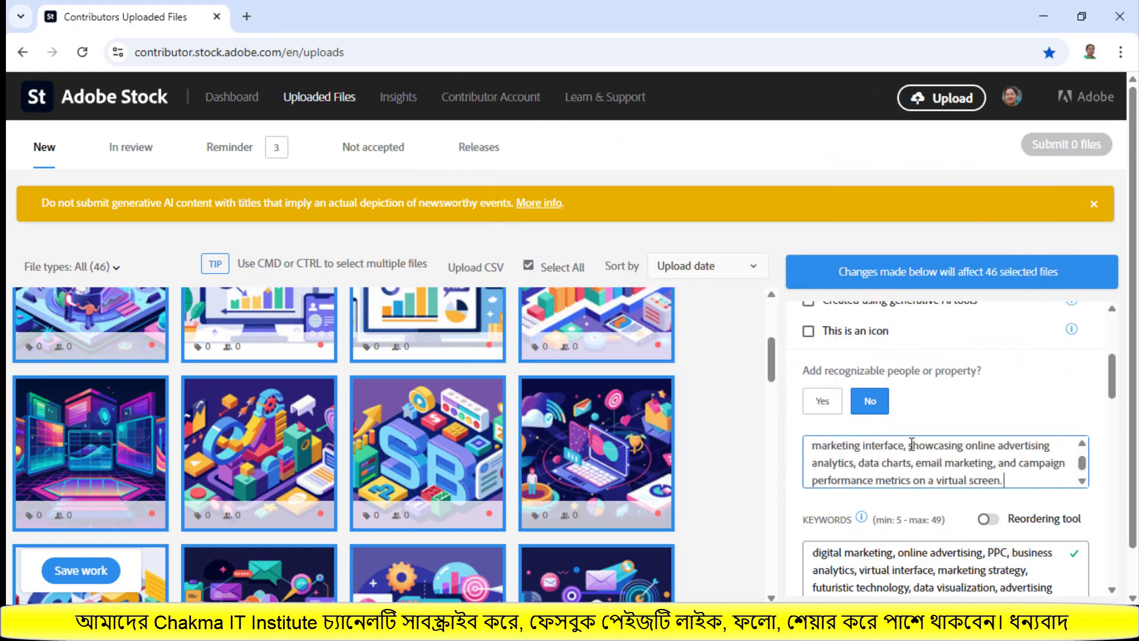
- Save the title and keywords for all selected files
scroll(935, 432, up, 5)
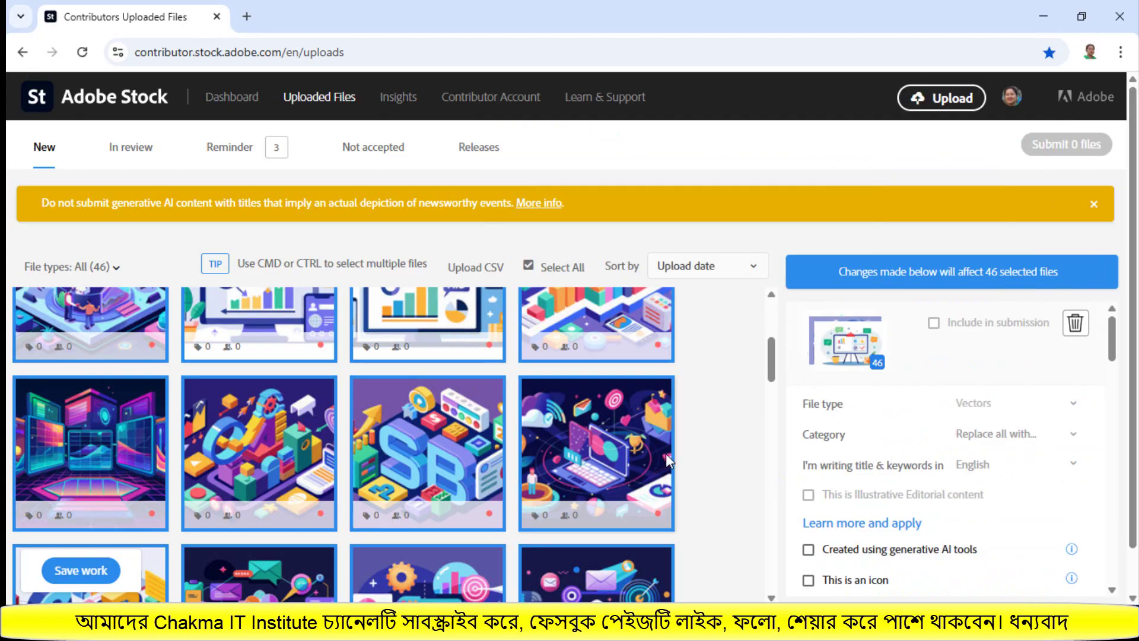
scroll(255, 475, down, 3)
click(79, 571)
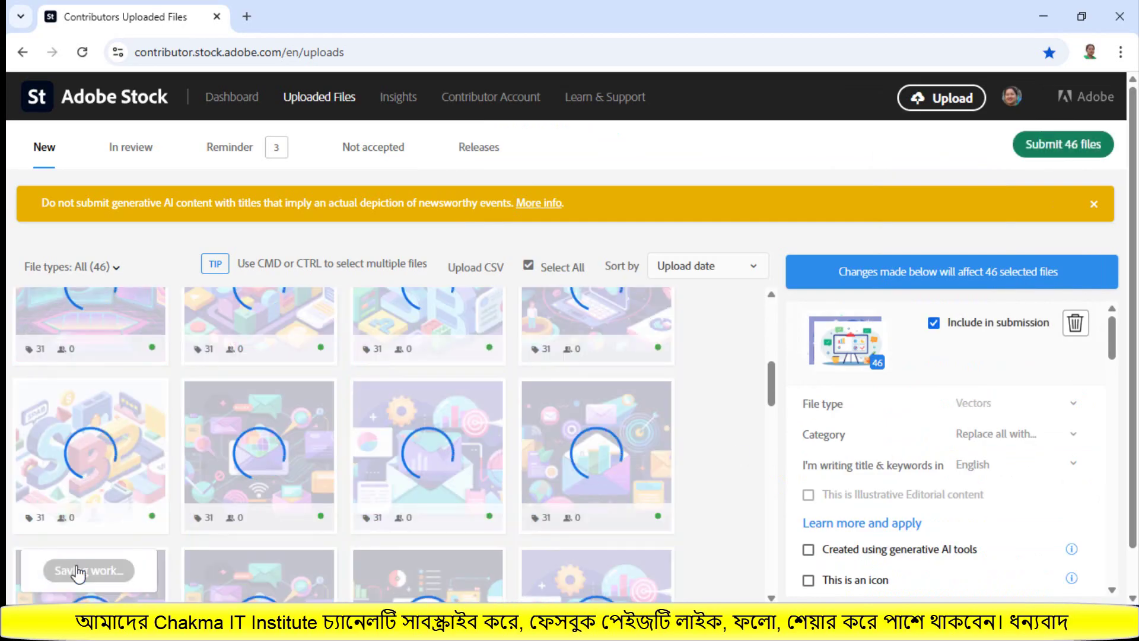
mouse_move(537, 406)
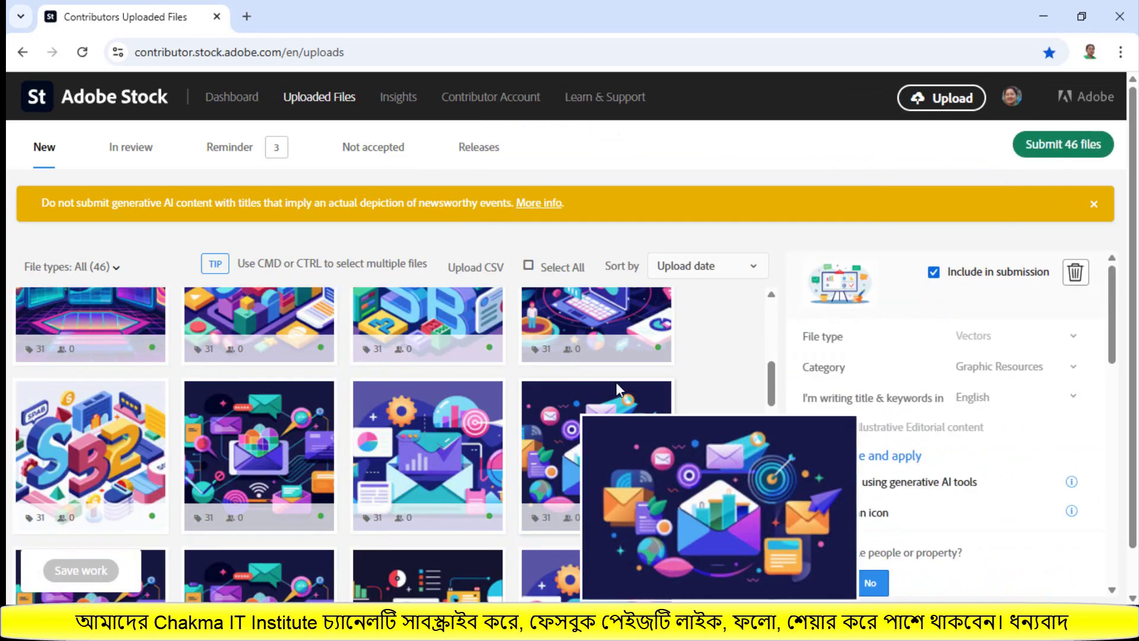
- Start submitting the 46 files and accept both the submission guidelines and account suspension statements
click(1049, 150)
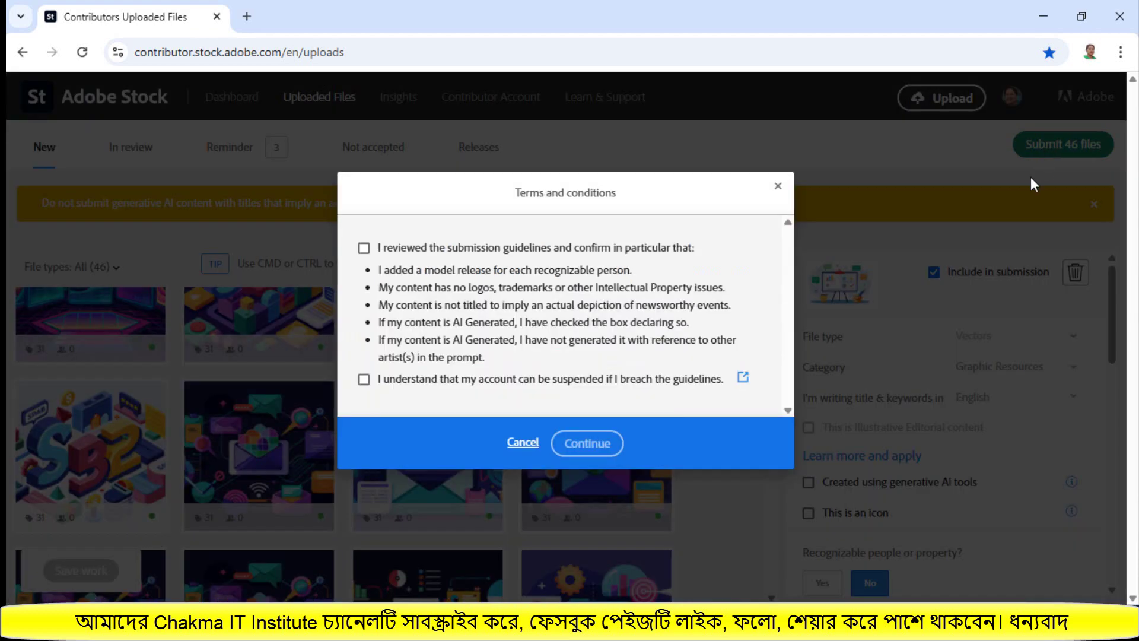
click(365, 378)
click(364, 248)
click(608, 458)
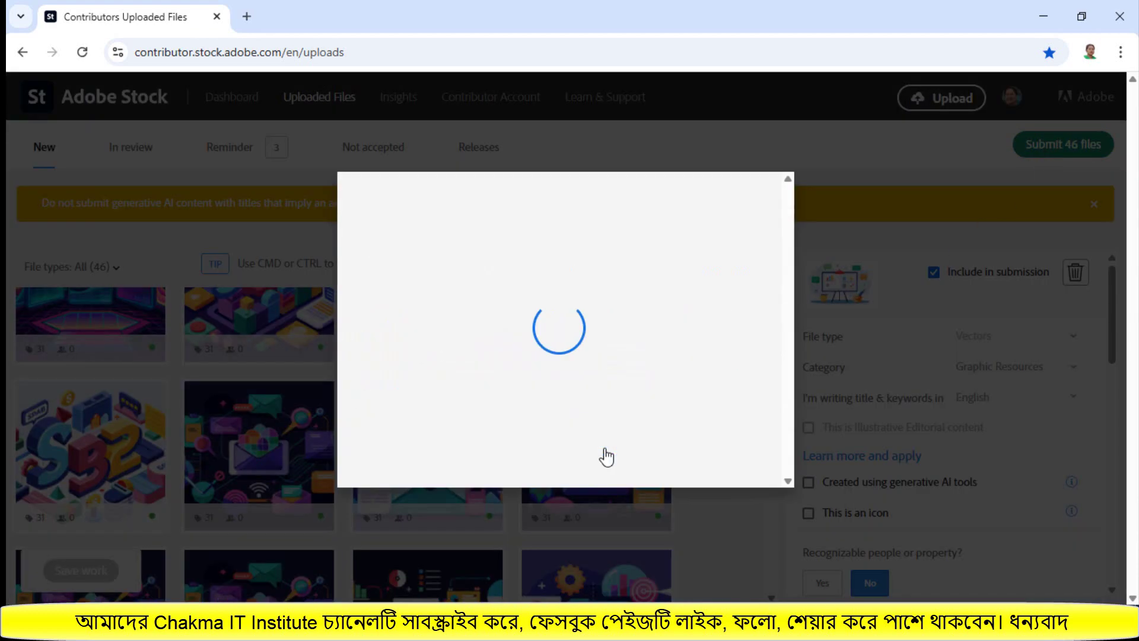
- Complete the human verification by selecting all six cat images and describing the photo as "One chinl take care a new born child"
click(693, 473)
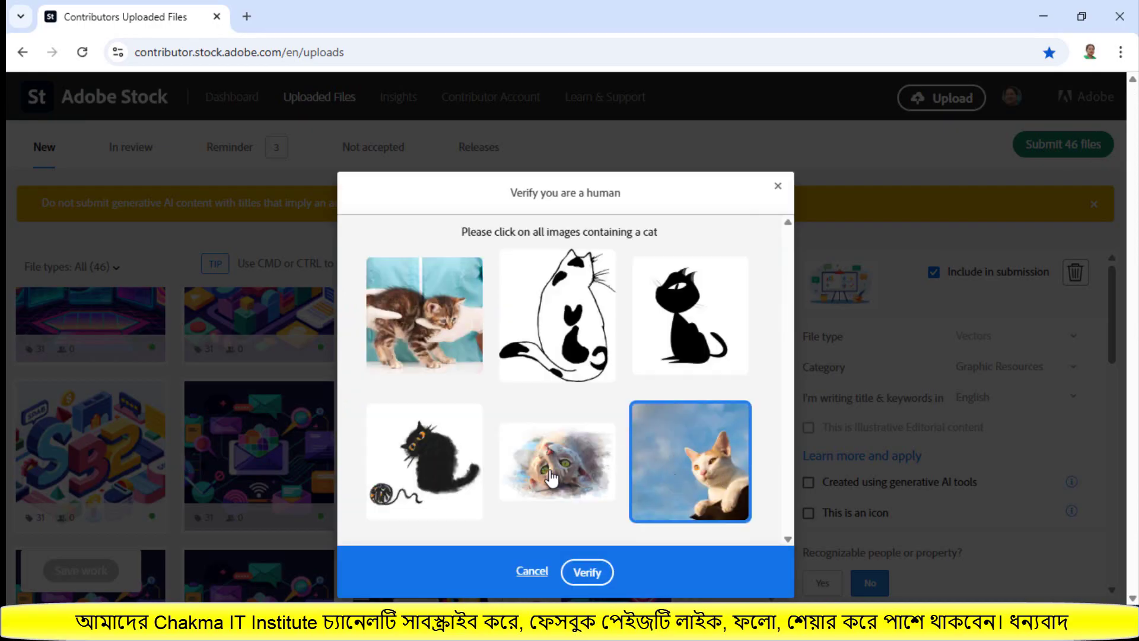
click(531, 472)
click(448, 470)
click(682, 356)
click(558, 344)
click(436, 343)
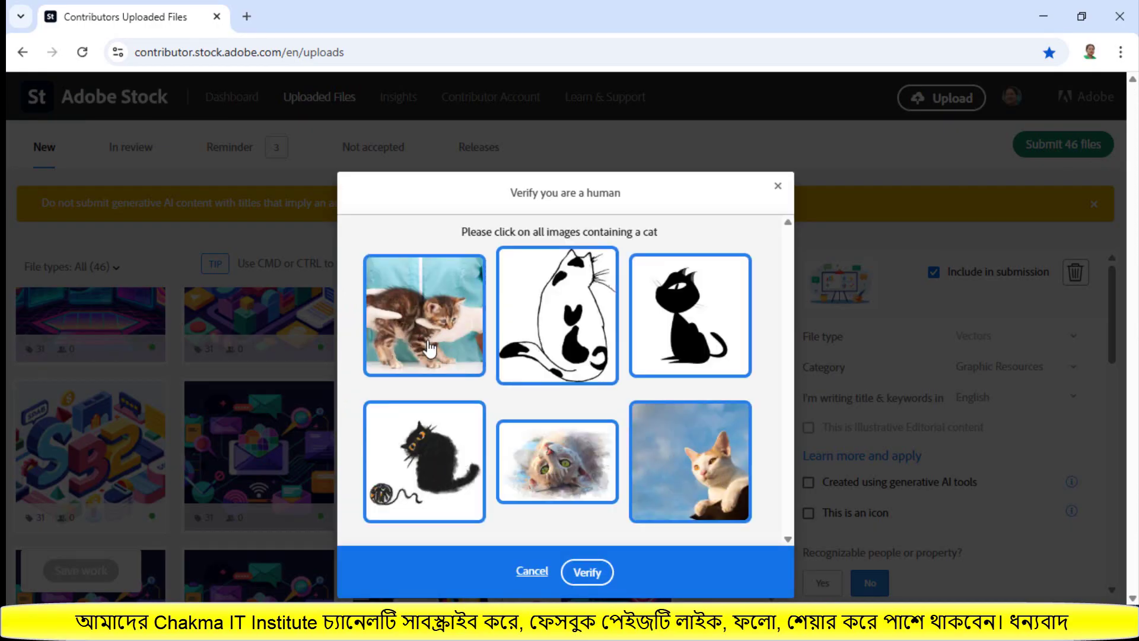
click(586, 573)
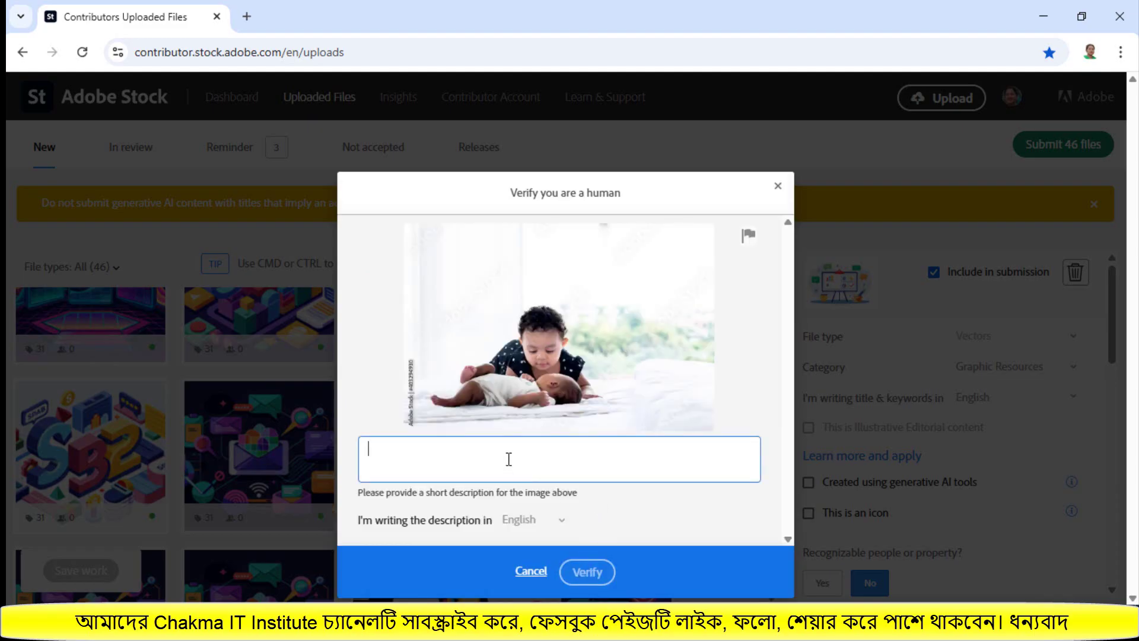
text(One)
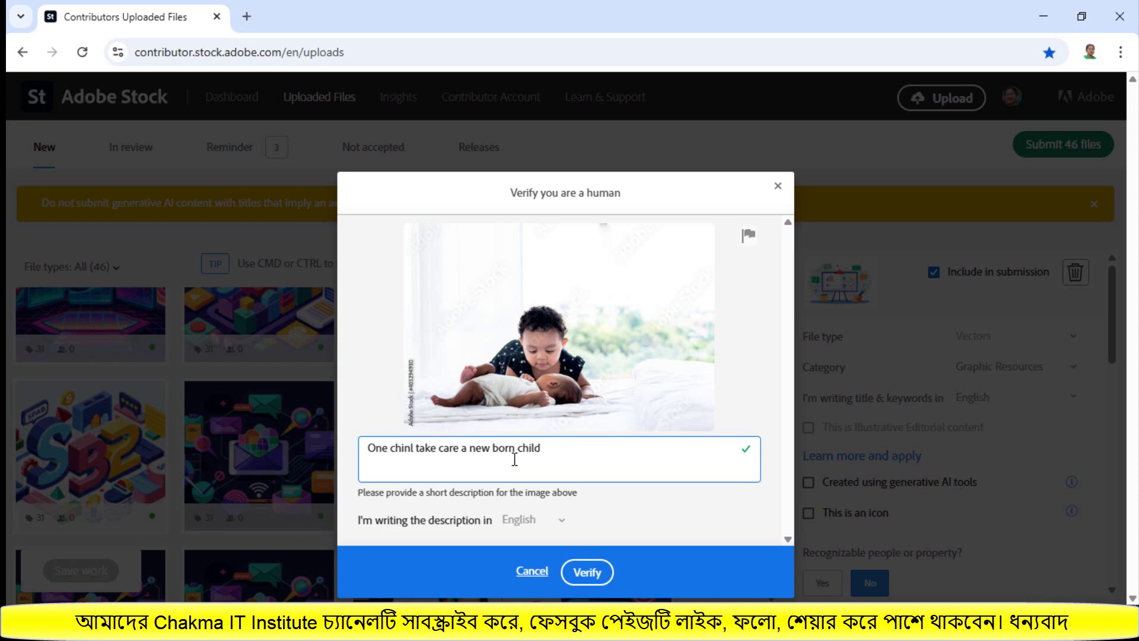
click(601, 581)
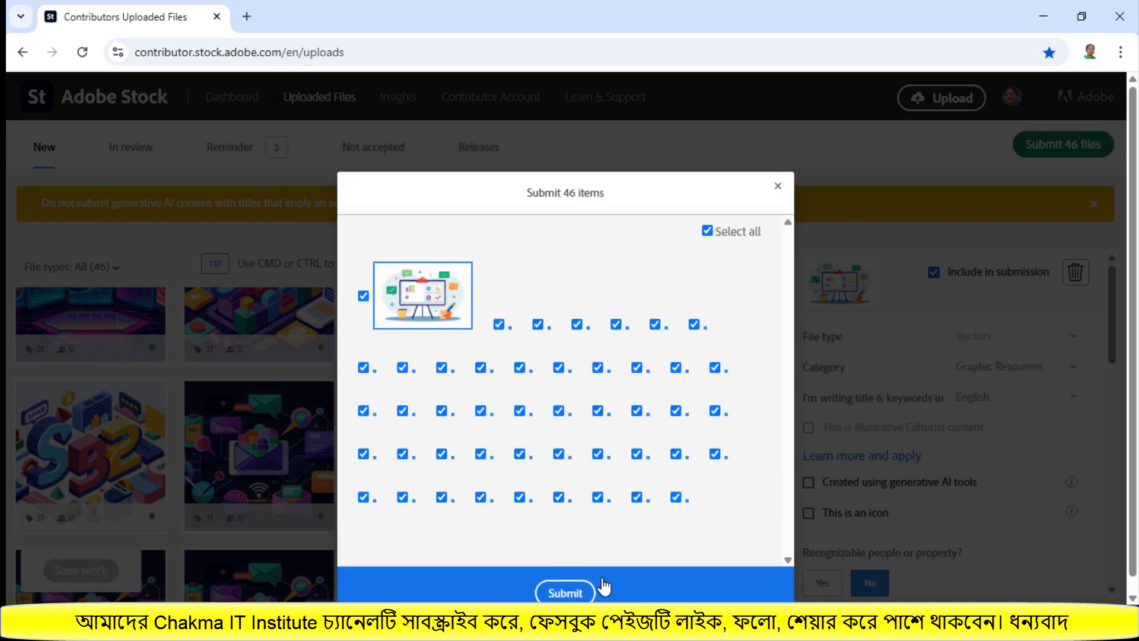
- Review the list of 46 items and submit them all for review
scroll(649, 516, down, 1)
scroll(649, 516, down, 4)
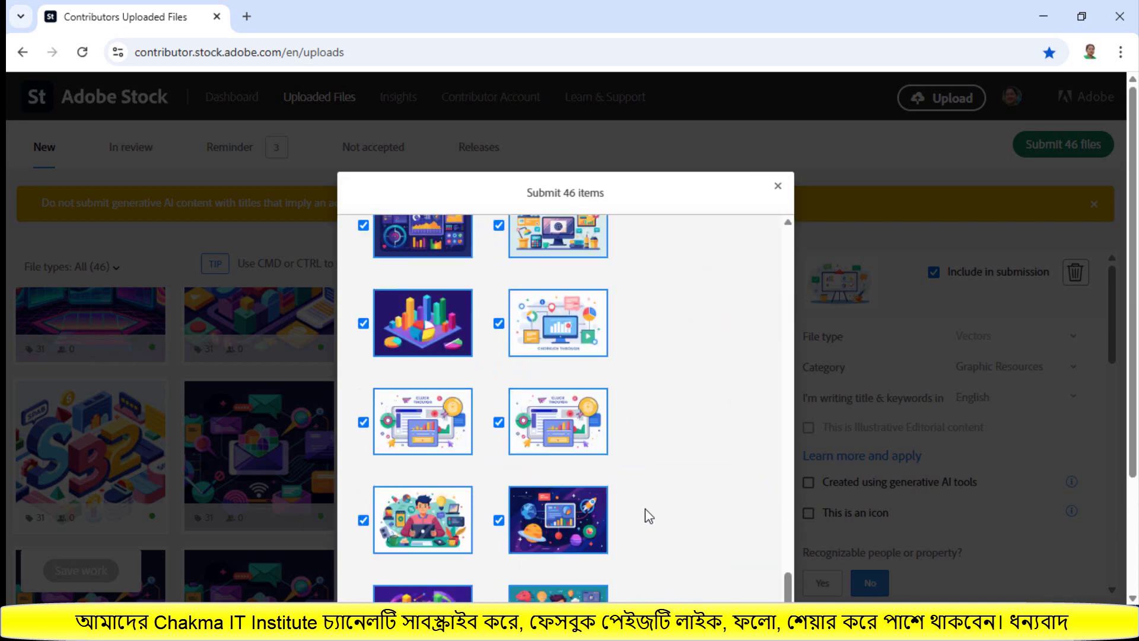
scroll(571, 527, down, 2)
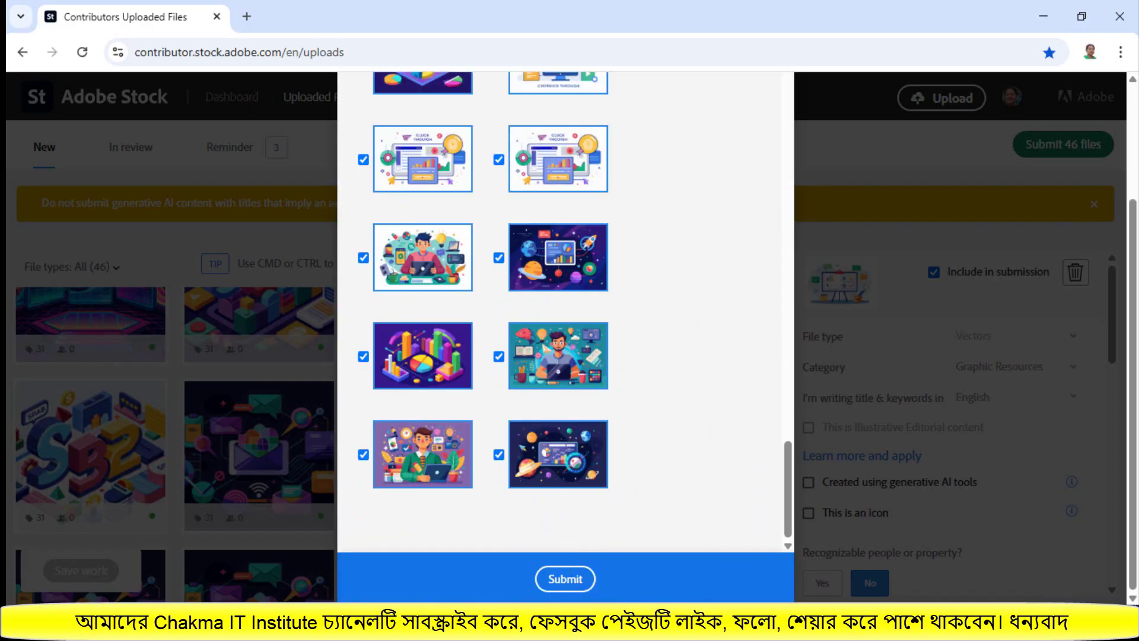
click(572, 586)
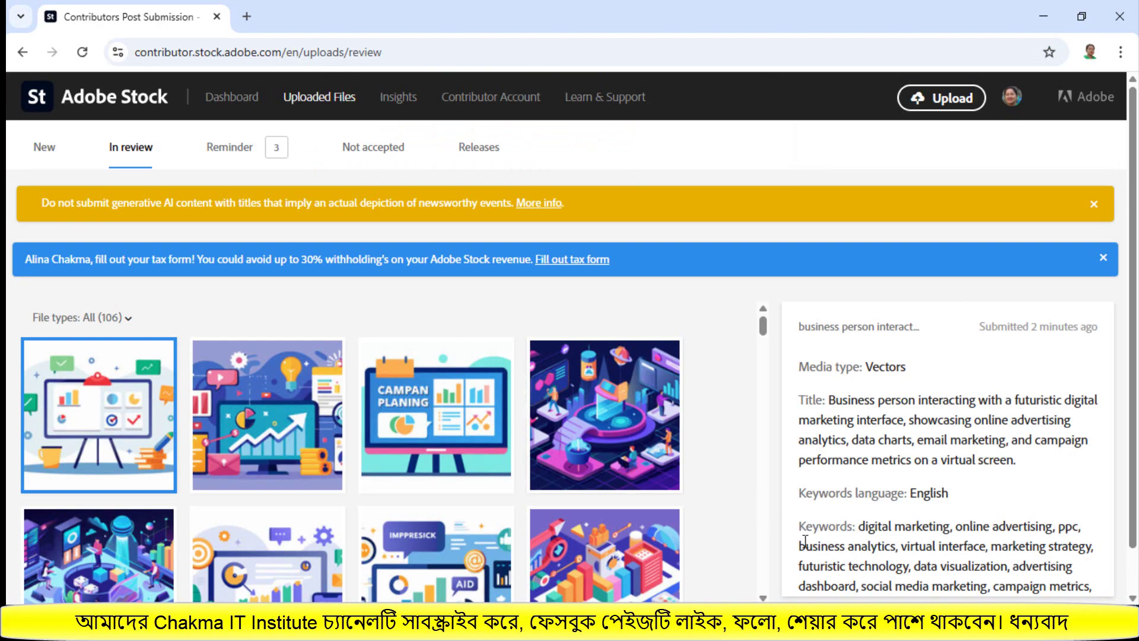
- Switch to File Explorer and upload all EPS files from the svgconverter(1) folder in 23 May 25 to Adobe Stock
click(617, 628)
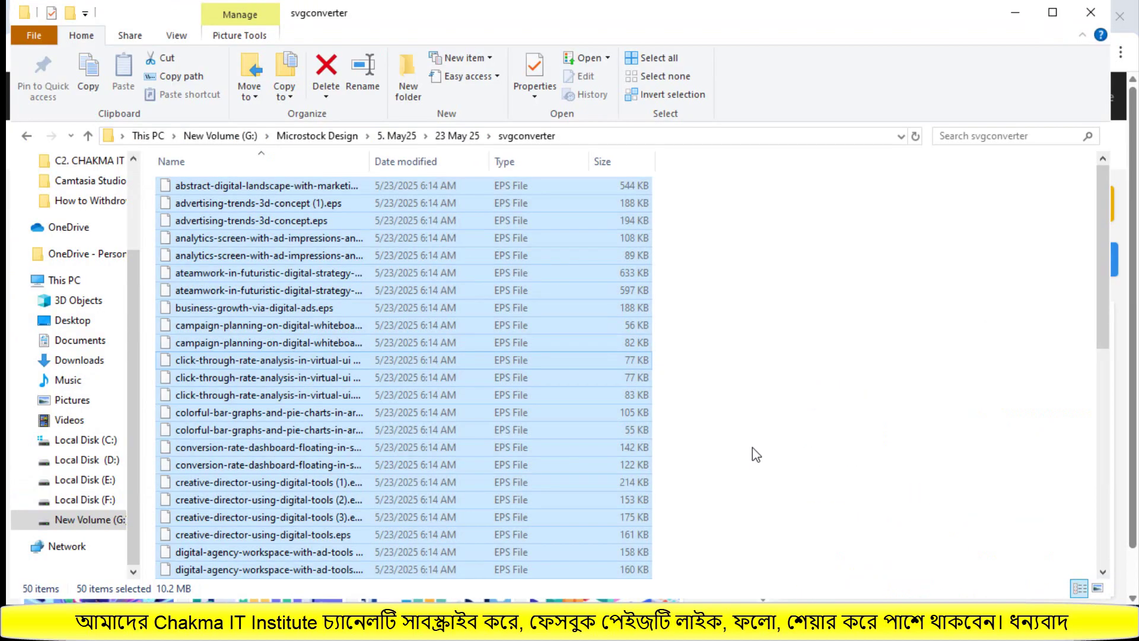
click(706, 265)
click(457, 136)
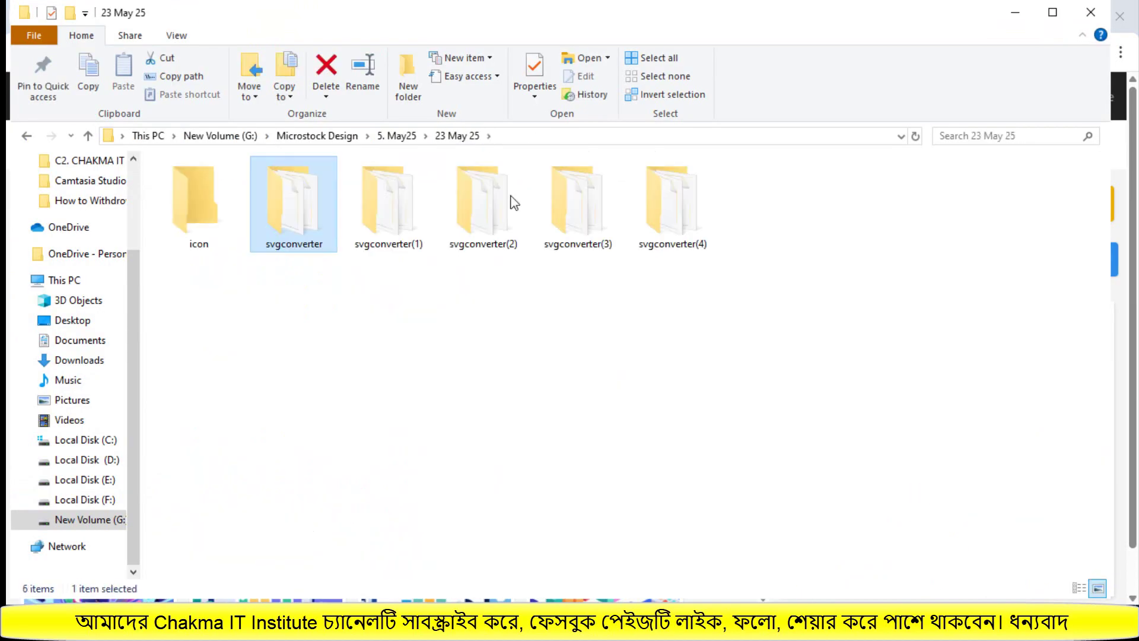
double_click(397, 223)
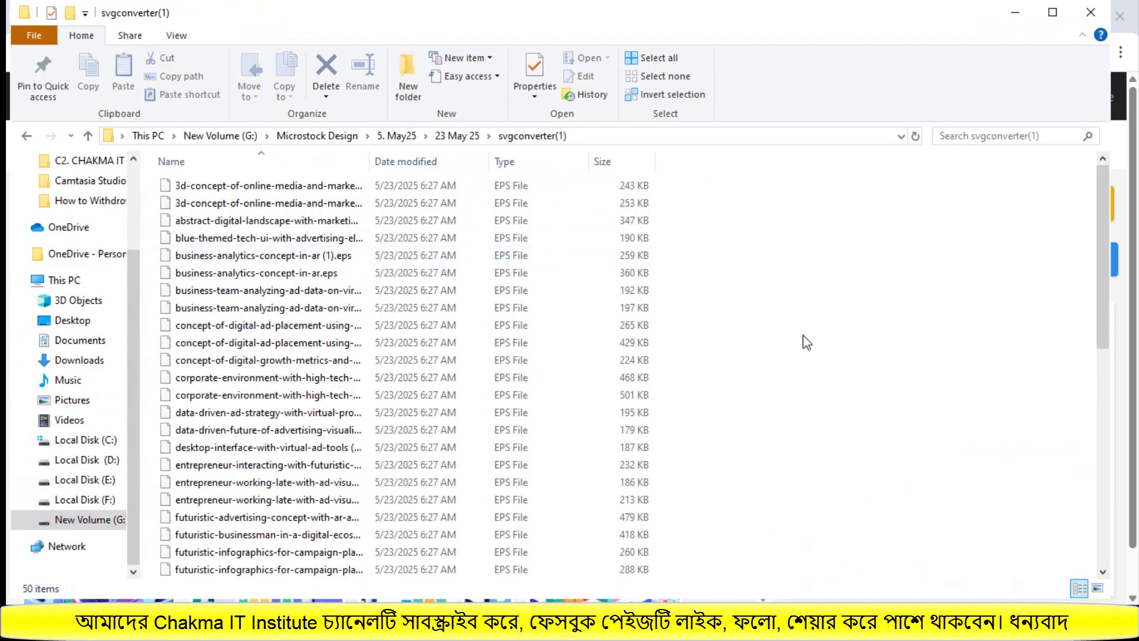
key(ctrl+a)
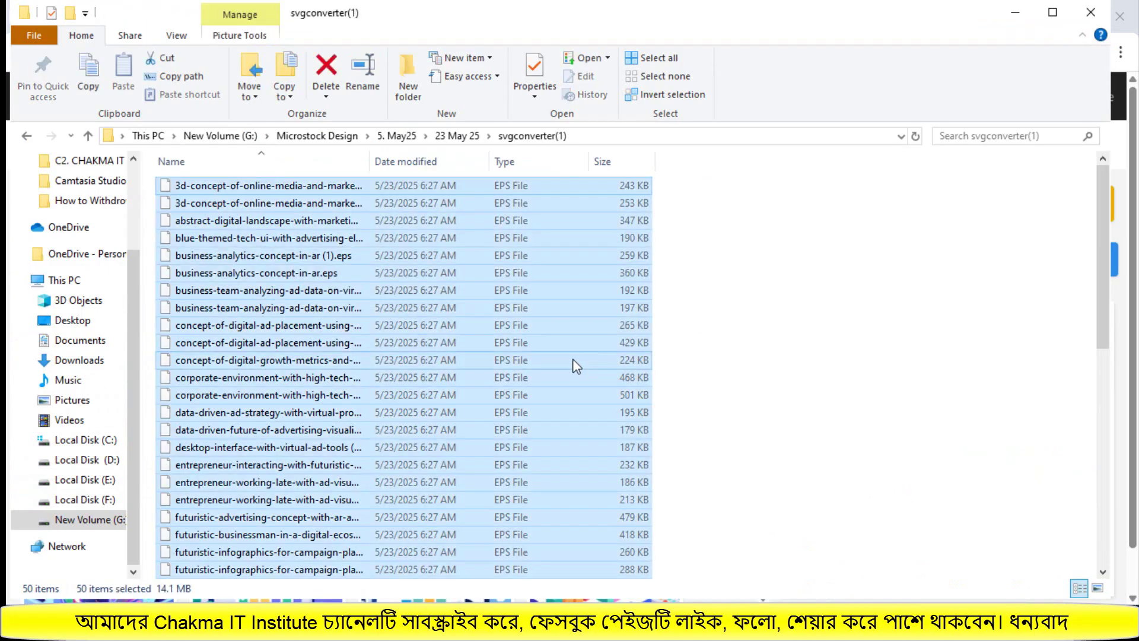
drag(498, 326, 755, 628)
drag(818, 584, 510, 390)
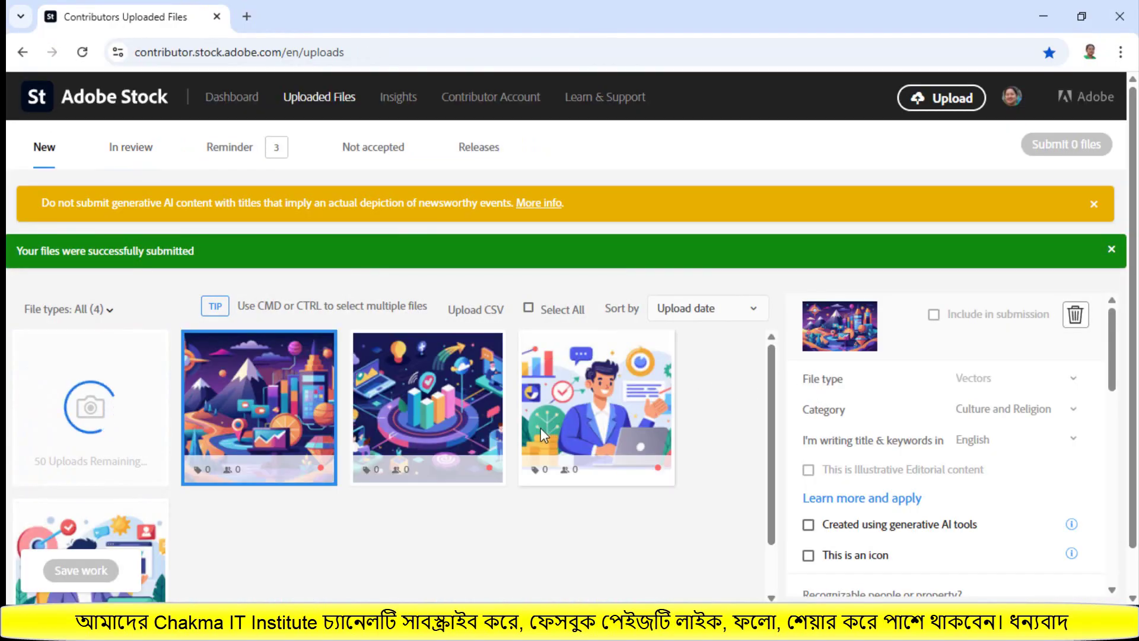
mouse_move(539, 428)
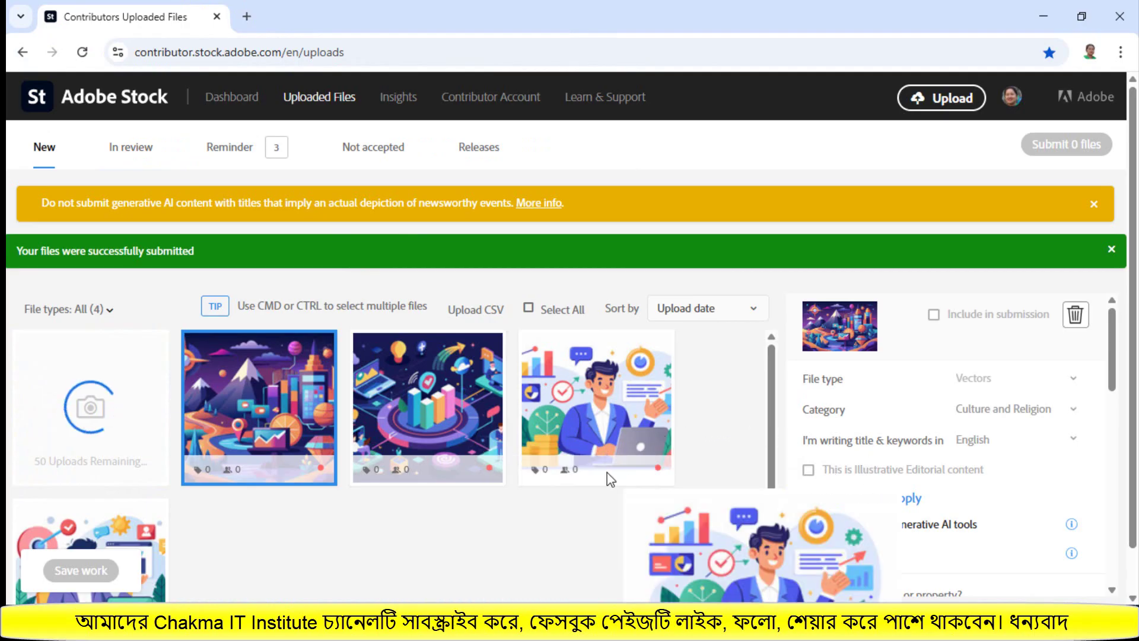
- Switch to YouTube in the other browser and look through the CHAKMA IT INSTITUTE channel's video list
mouse_move(458, 439)
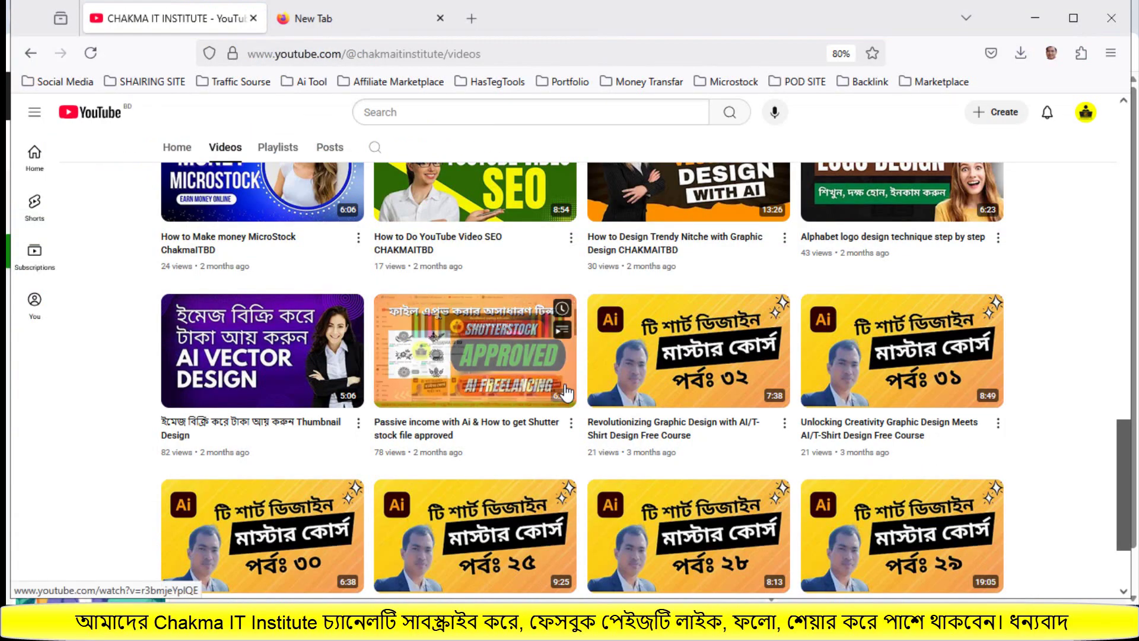
scroll(570, 445, down, 2)
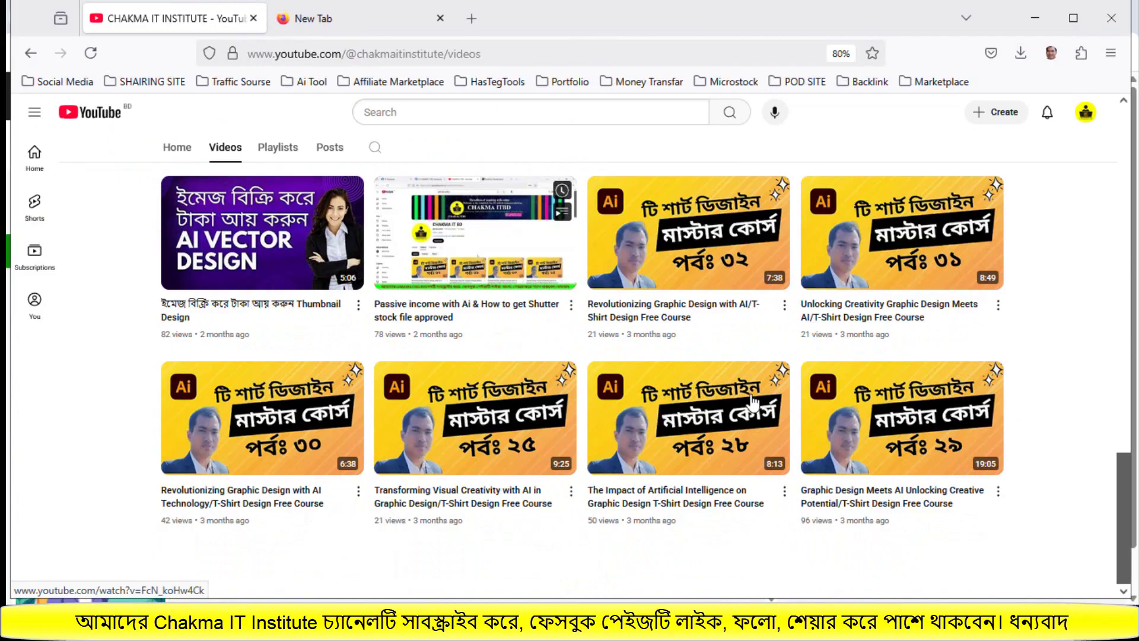
scroll(753, 402, up, 10)
scroll(753, 402, up, 4)
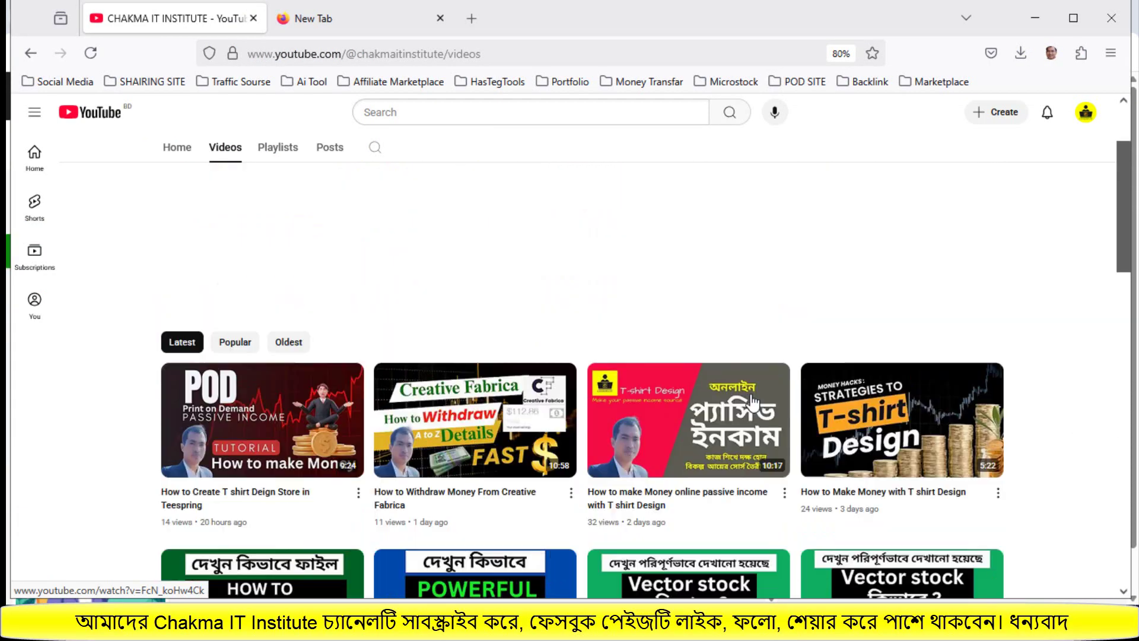
scroll(754, 402, down, 3)
scroll(754, 402, down, 7)
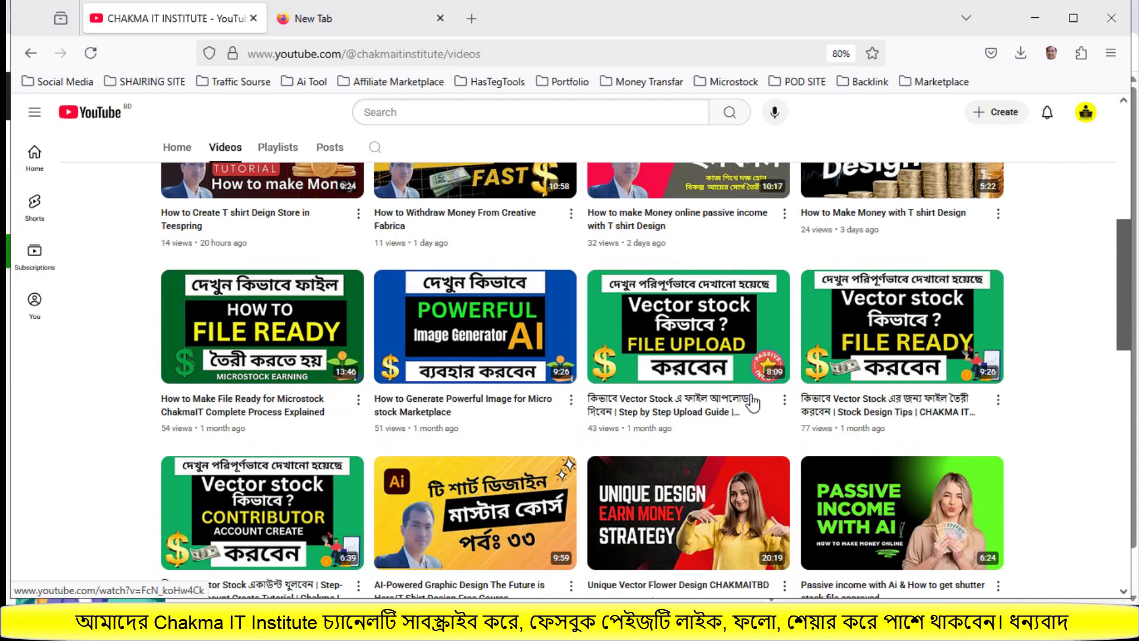
scroll(754, 402, down, 8)
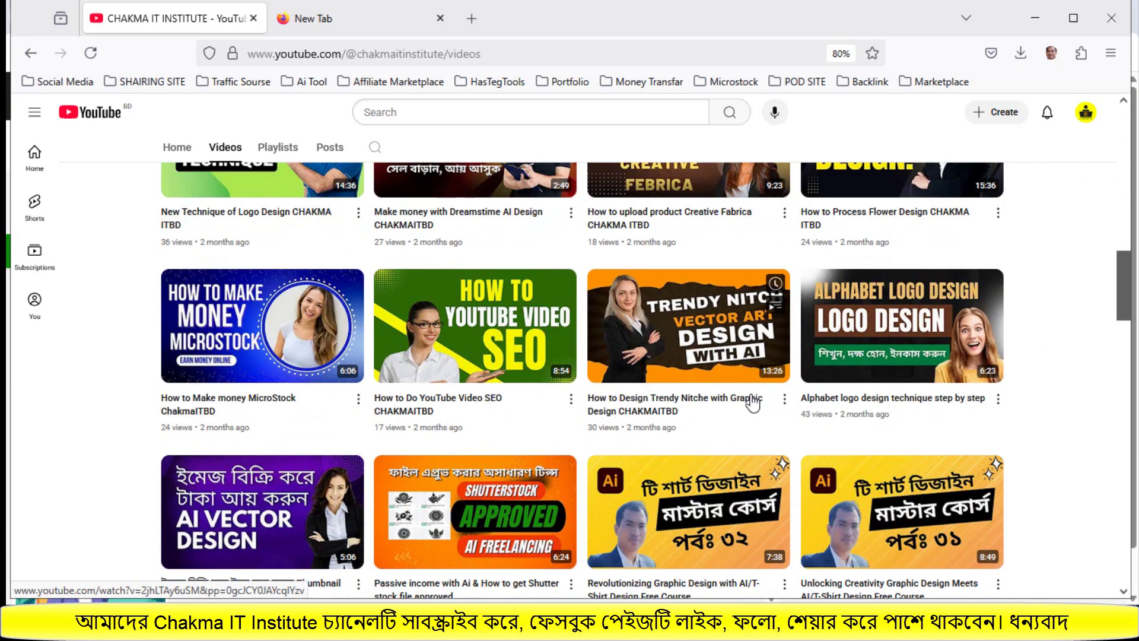
scroll(753, 402, up, 12)
scroll(753, 402, up, 15)
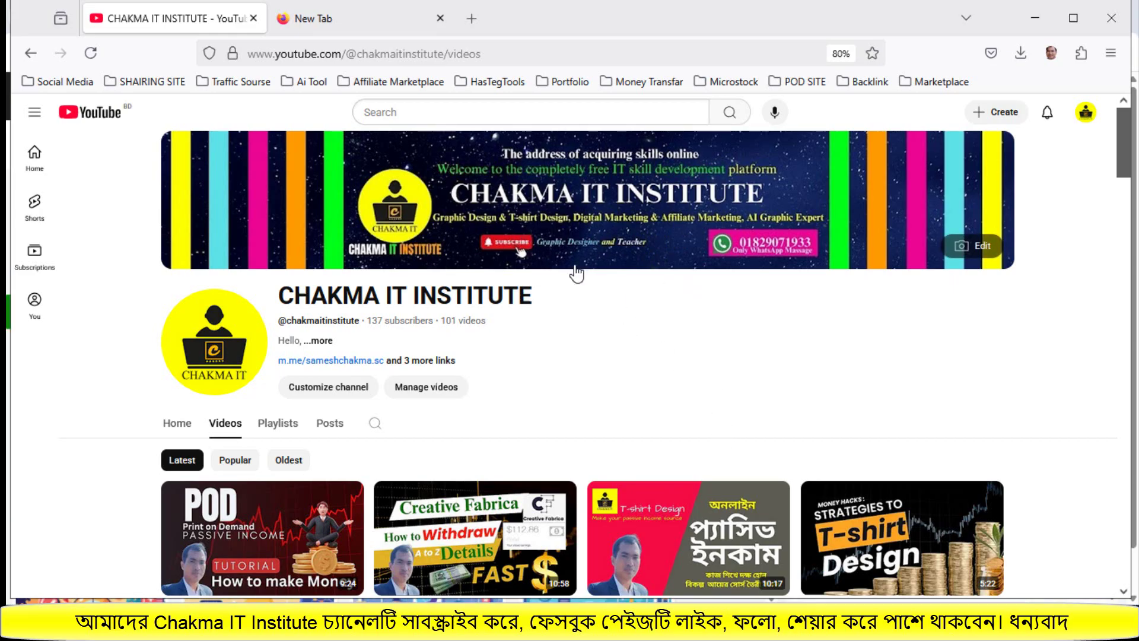
- Browse the older uploads further down the YouTube channel's video list
scroll(677, 480, down, 2)
scroll(680, 489, down, 3)
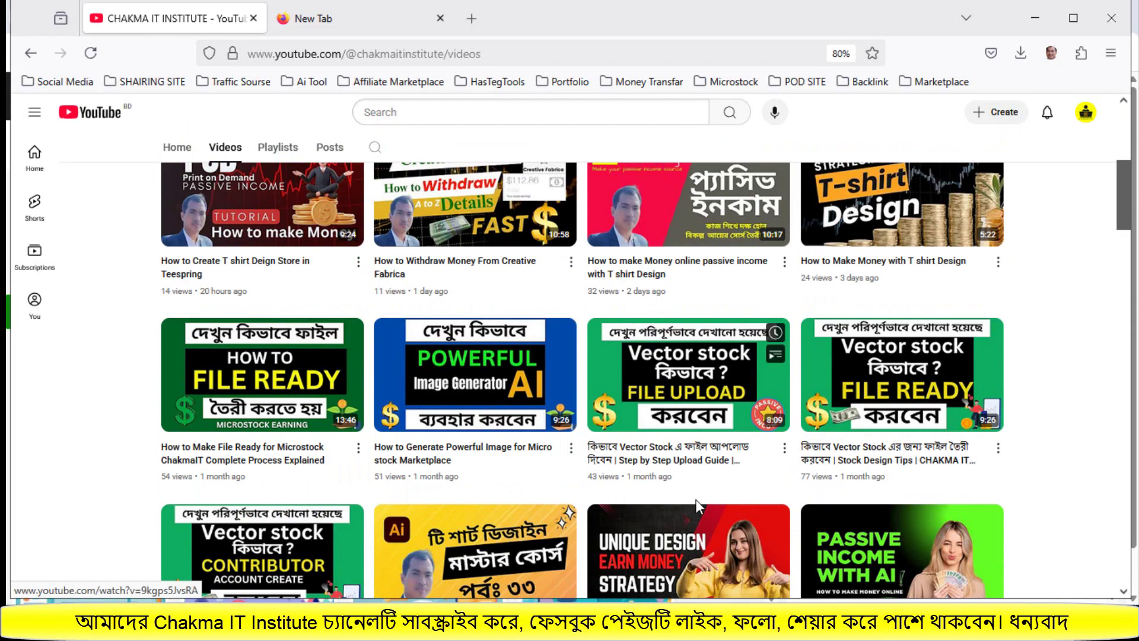
scroll(732, 423, down, 6)
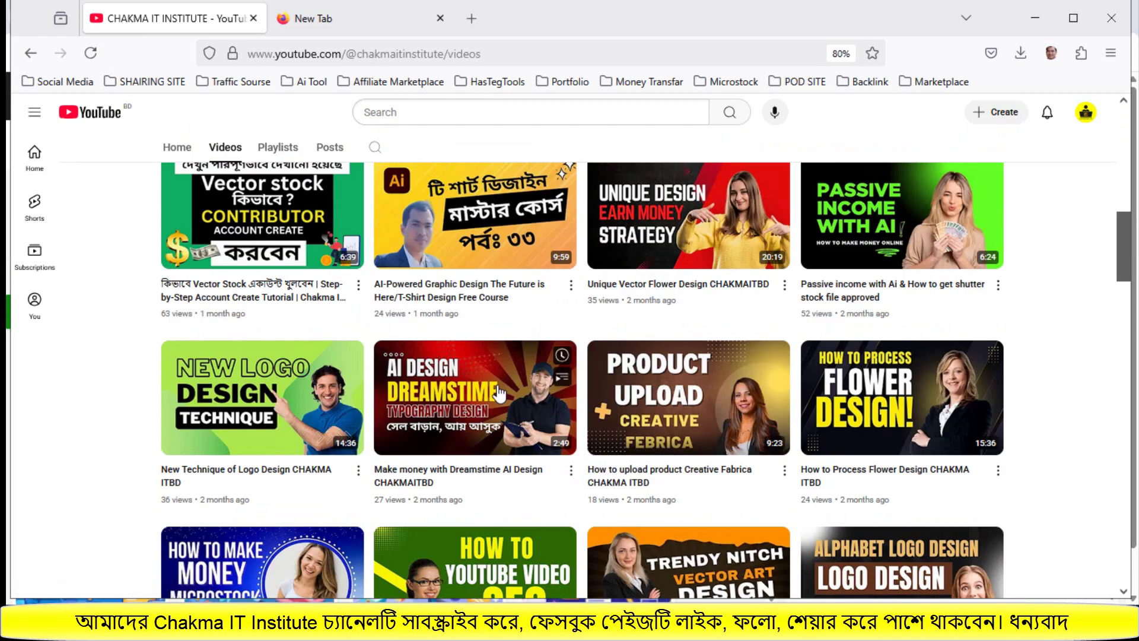
scroll(500, 394, up, 3)
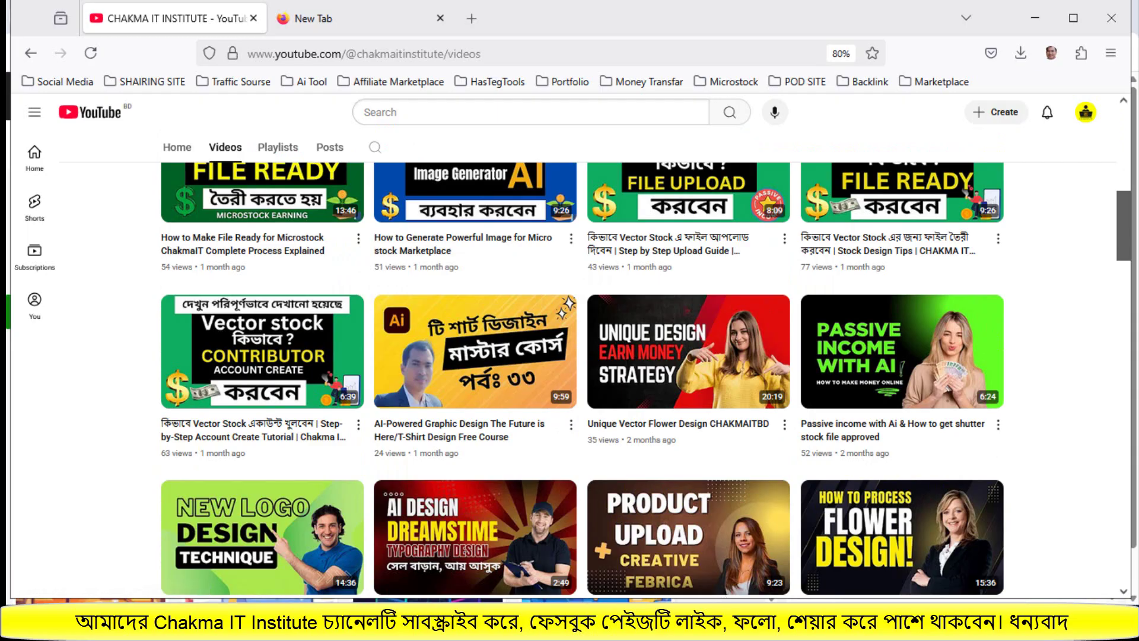
- Switch back to Adobe Stock, select all files, and set category Graphic Resources with No for recognizable people or property
mouse_move(757, 629)
click(807, 563)
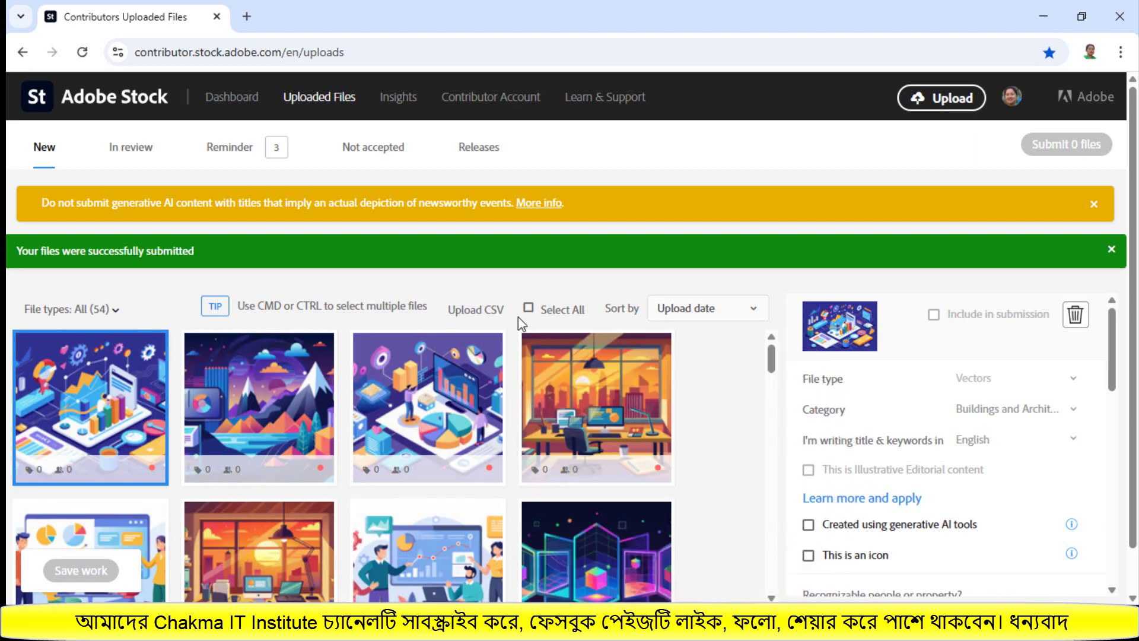
click(527, 310)
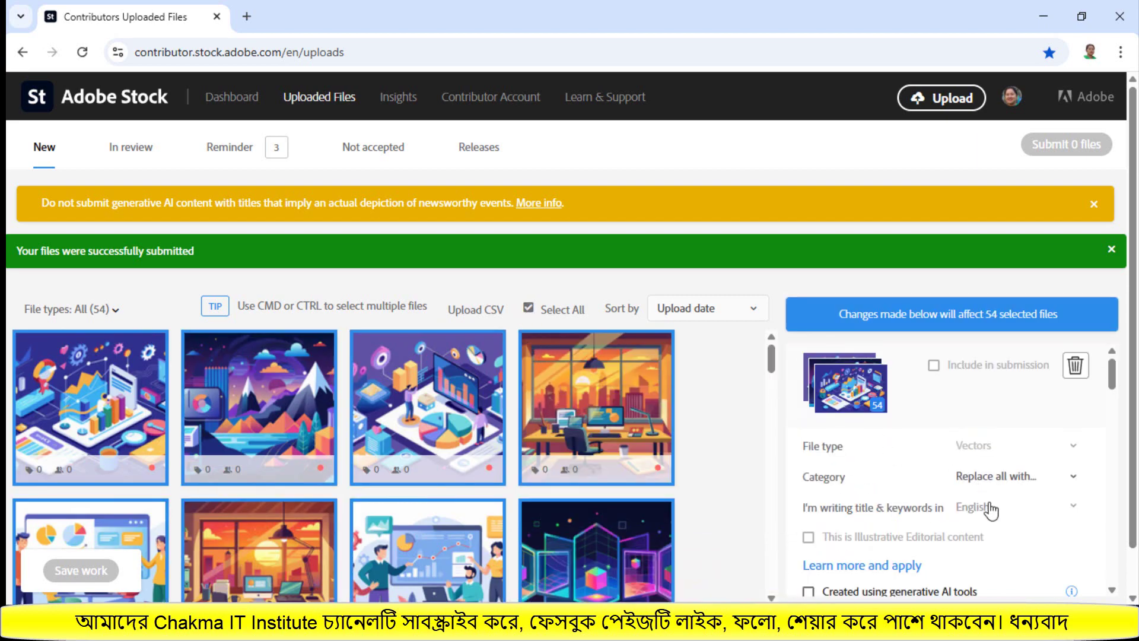
click(1000, 484)
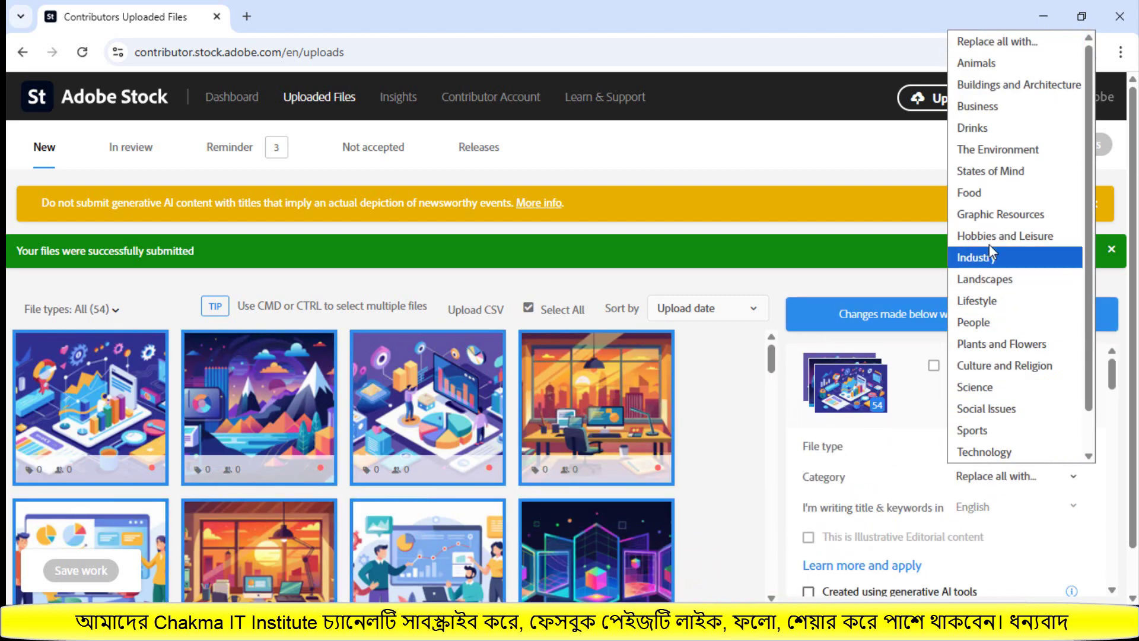
click(987, 215)
scroll(1033, 468, down, 1)
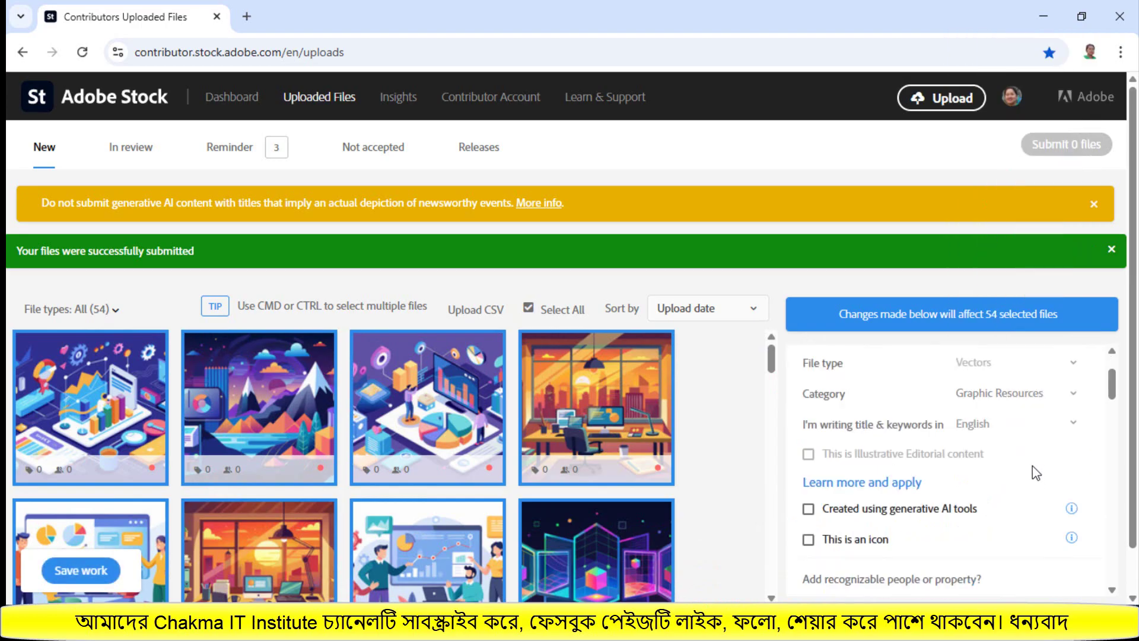
scroll(1009, 505, down, 1)
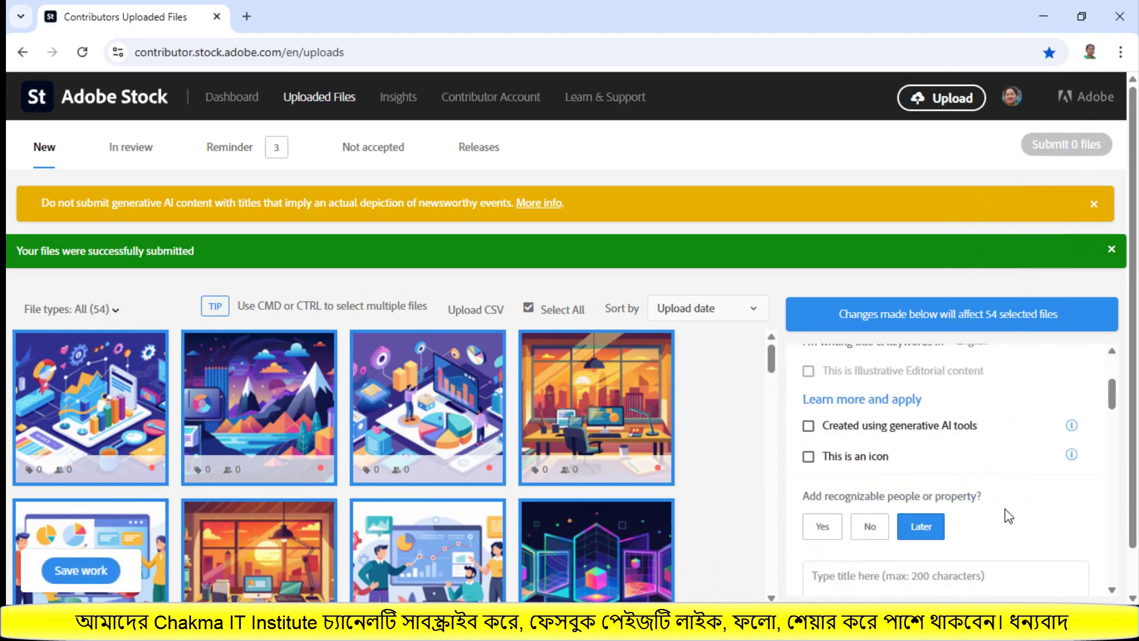
click(871, 534)
- Copy the SEO description from the Notepad file "the concept and visual style of the imag.txt" into the title of the selected files
scroll(686, 540, down, 1)
scroll(914, 541, down, 1)
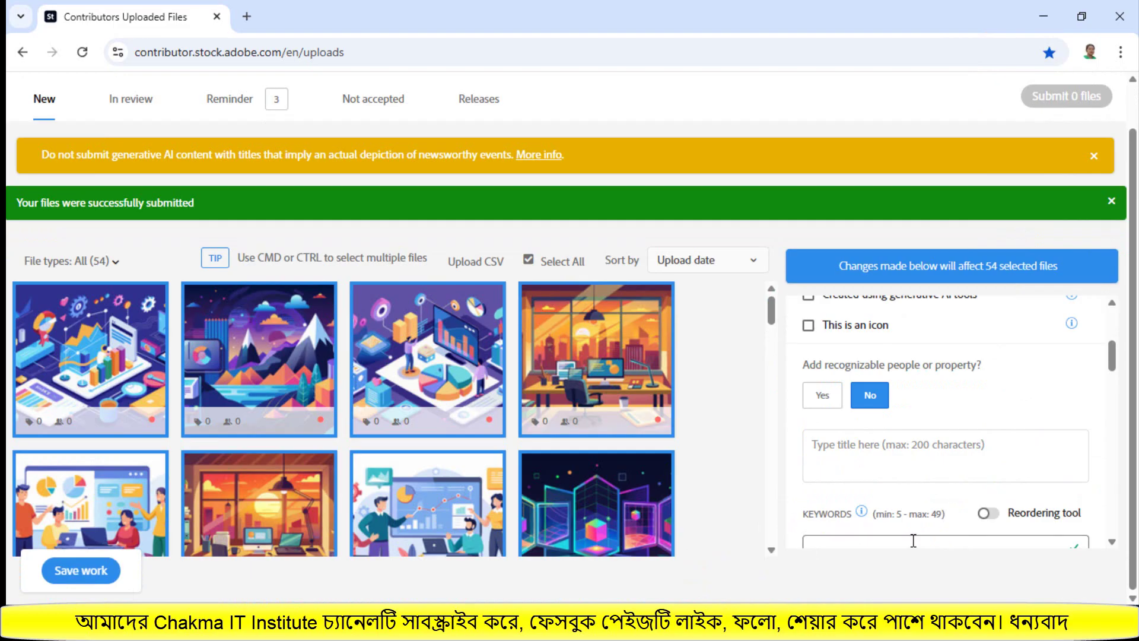
click(874, 467)
click(829, 625)
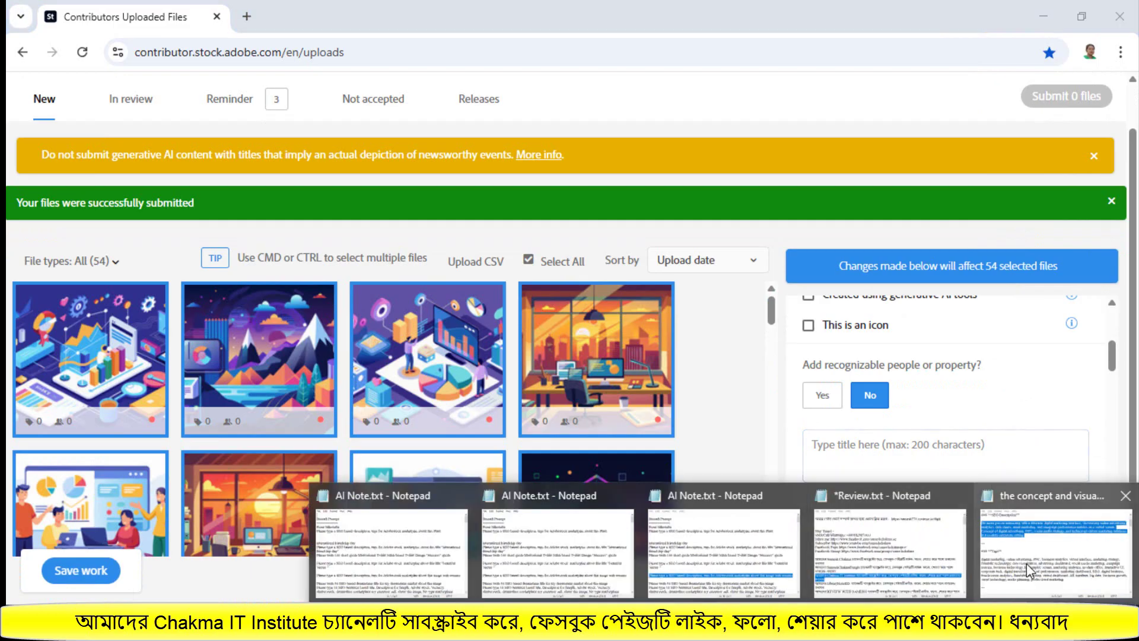
click(1030, 571)
drag(660, 240, 475, 168)
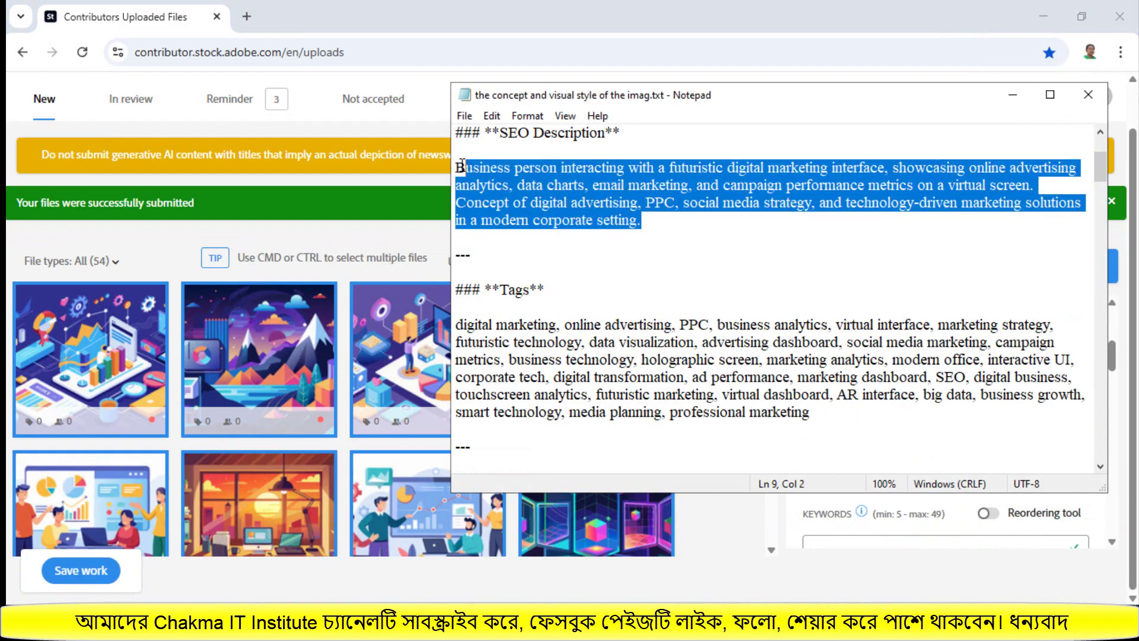
right_click(471, 171)
click(532, 223)
key(alt+Tab)
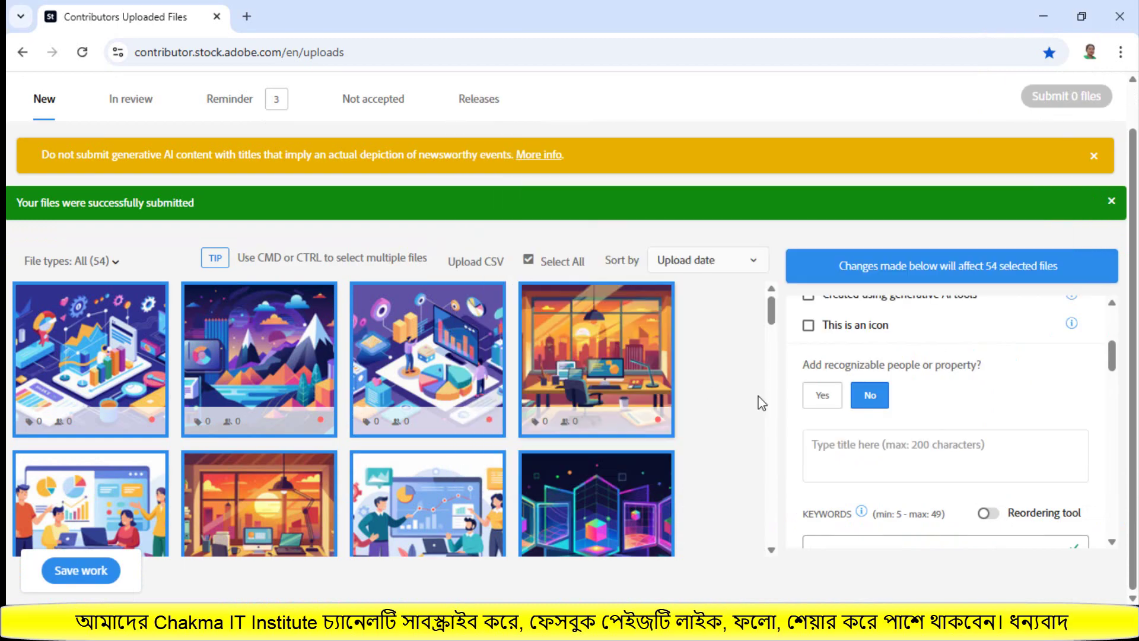
click(834, 457)
right_click(832, 452)
click(839, 265)
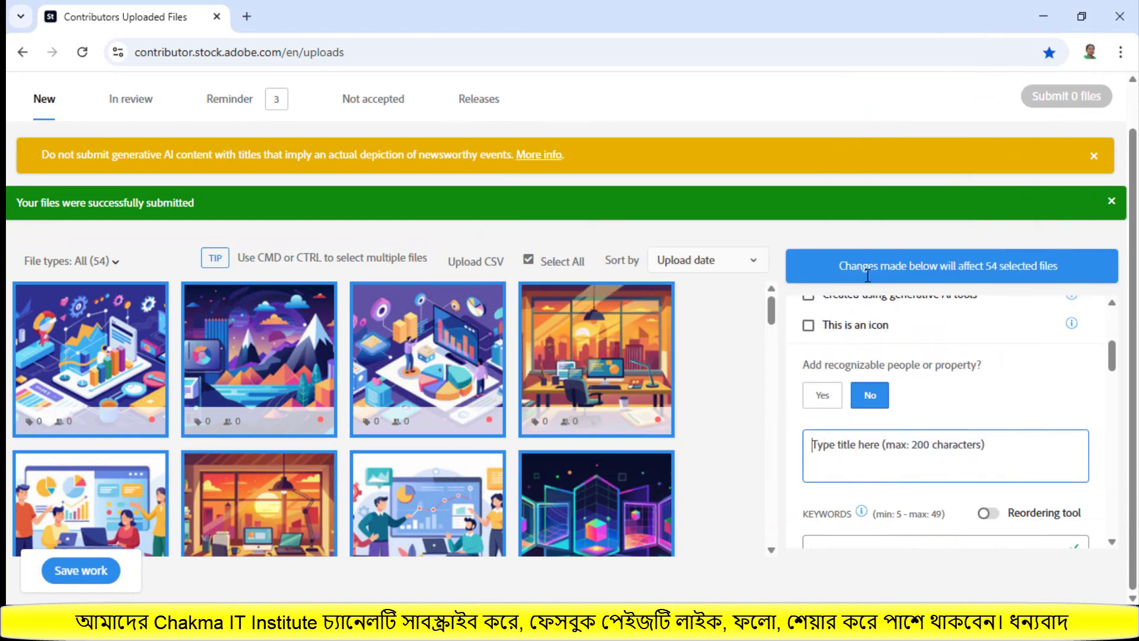
- Copy the tags list, from "digital marketing" to "professional marketing", out of the Notepad file into the selected files' keywords
click(855, 540)
key(alt+Tab)
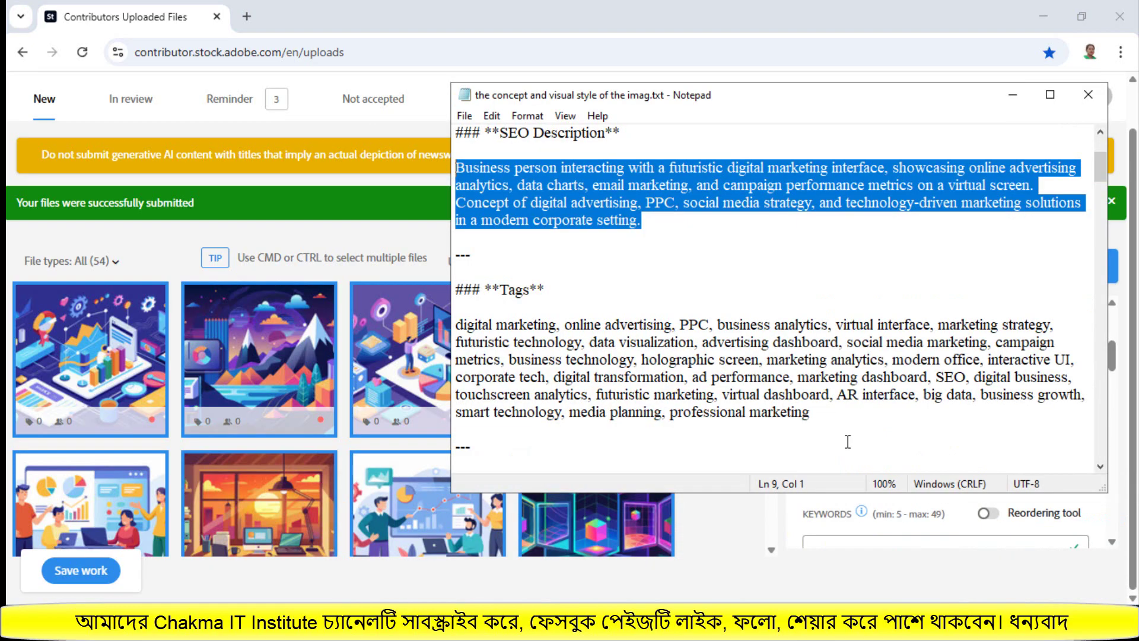
drag(810, 412, 465, 321)
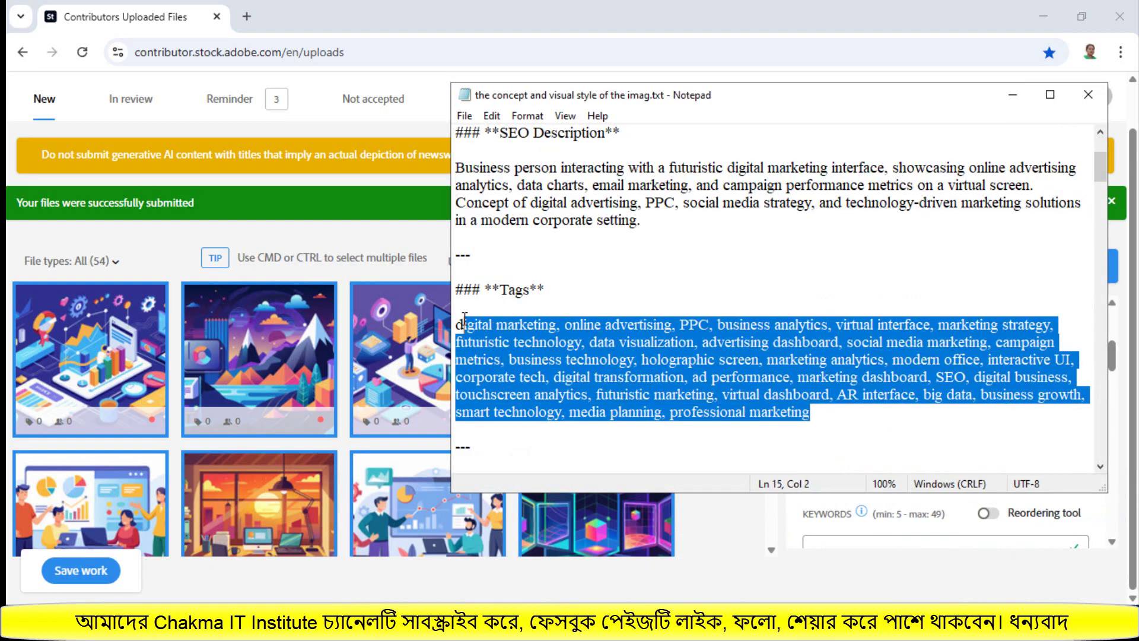
right_click(468, 324)
click(530, 380)
key(alt+Tab)
click(822, 543)
right_click(822, 541)
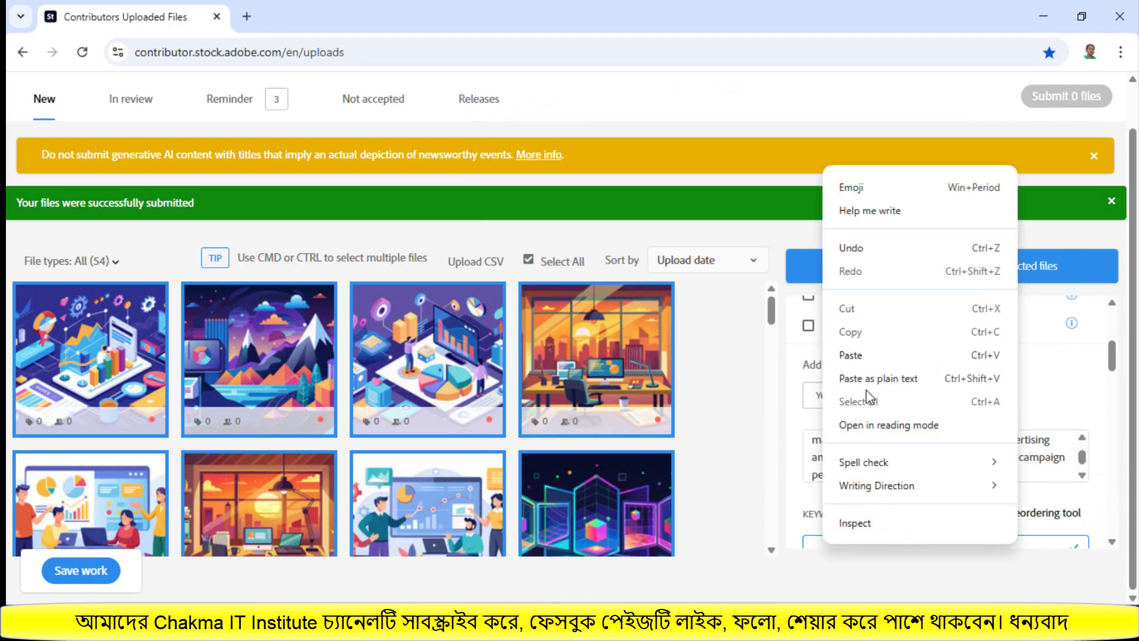
click(860, 355)
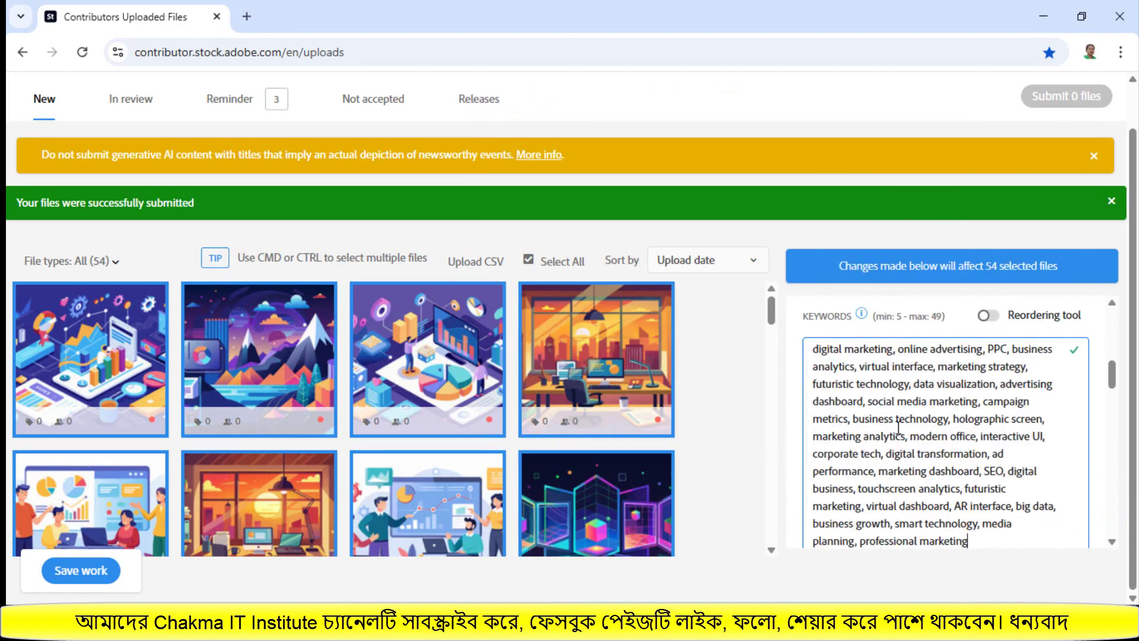
- Save the metadata and submit all 54 files for review after looking through the item list
click(99, 570)
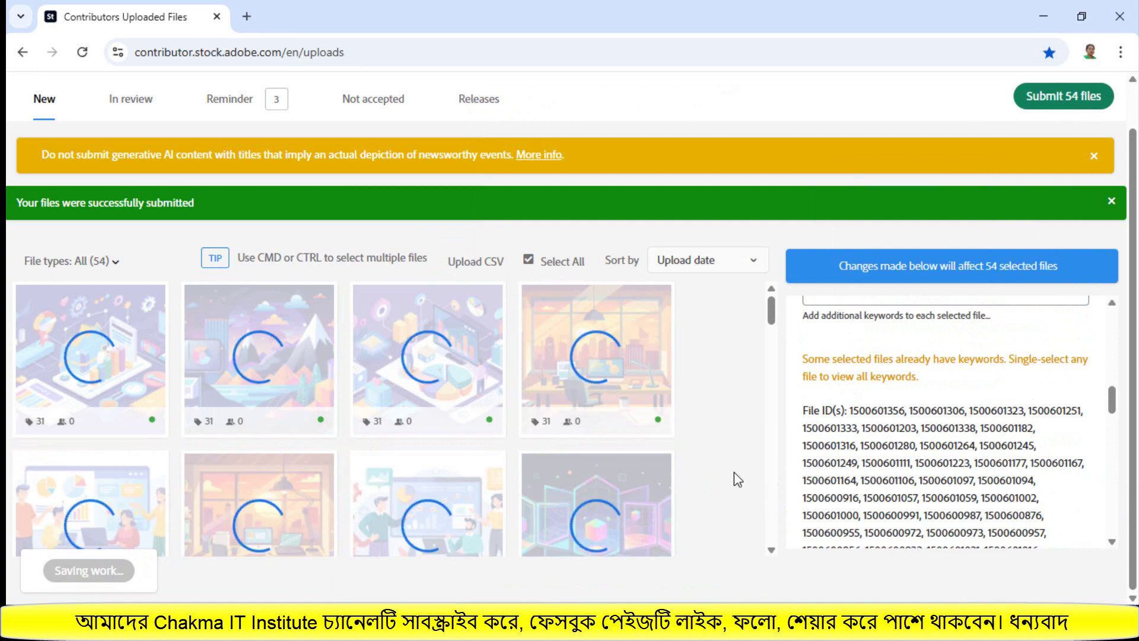
scroll(678, 474, up, 1)
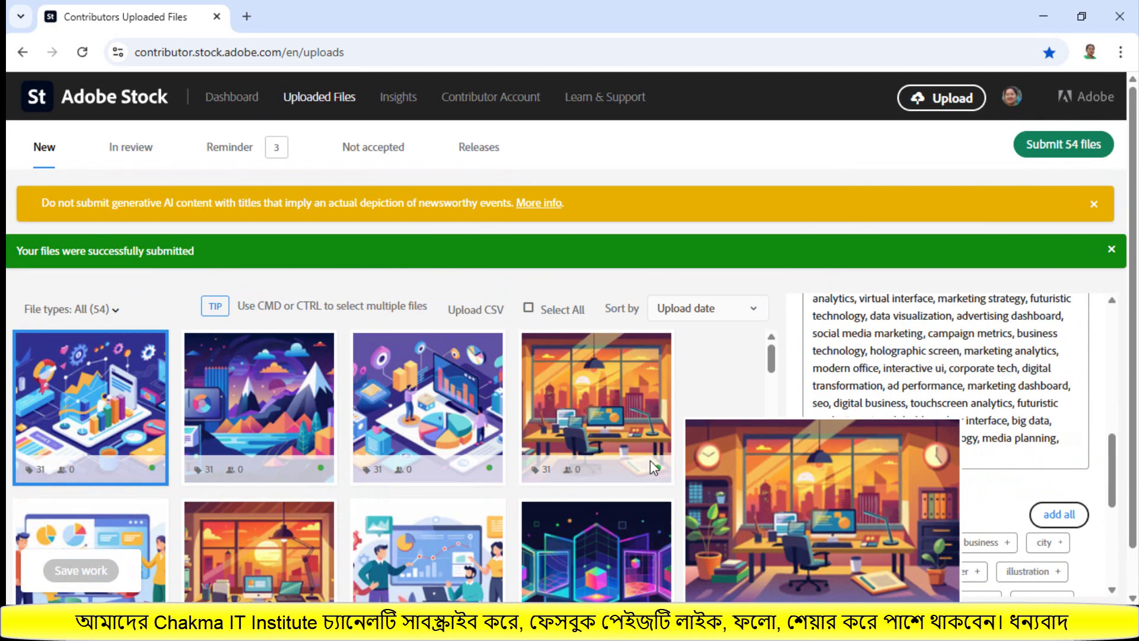
click(1054, 148)
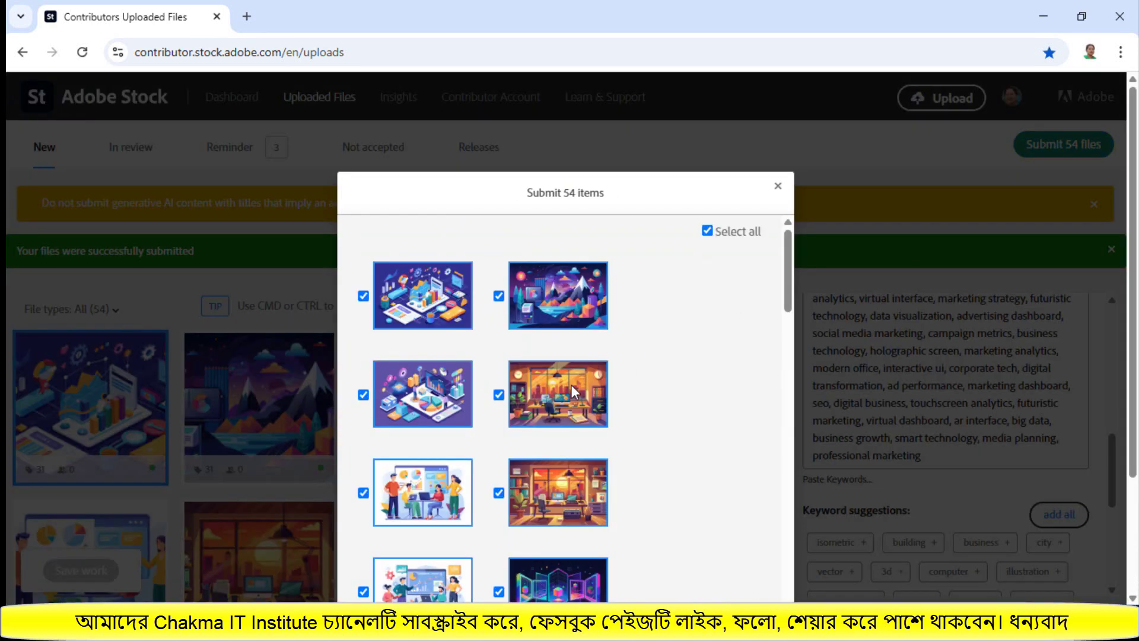
scroll(615, 411, down, 10)
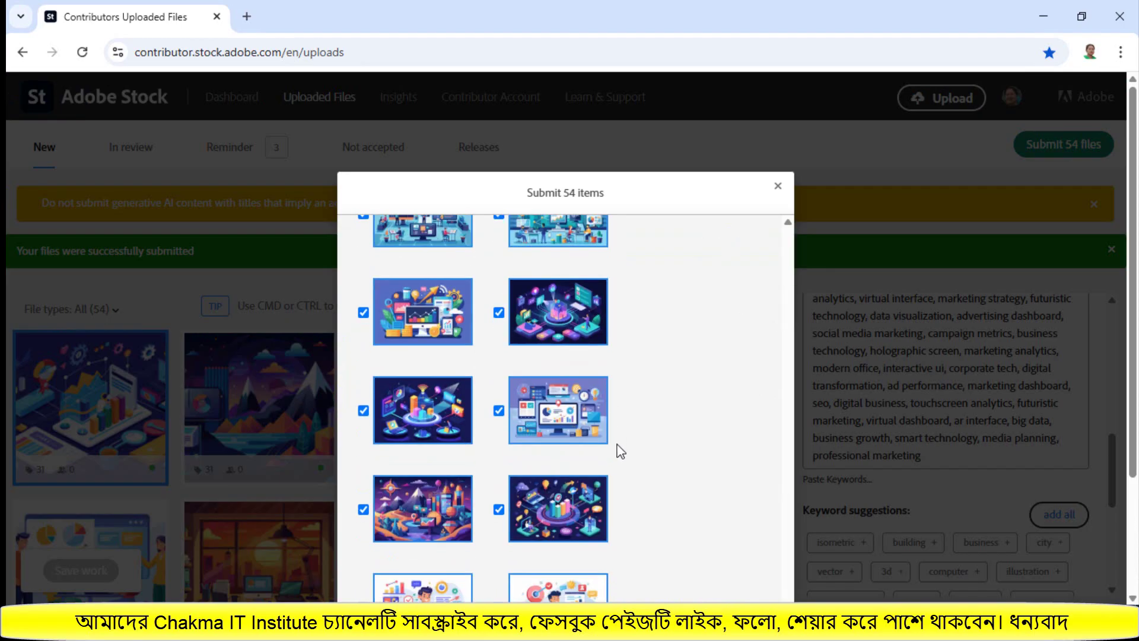
scroll(621, 451, down, 5)
click(567, 581)
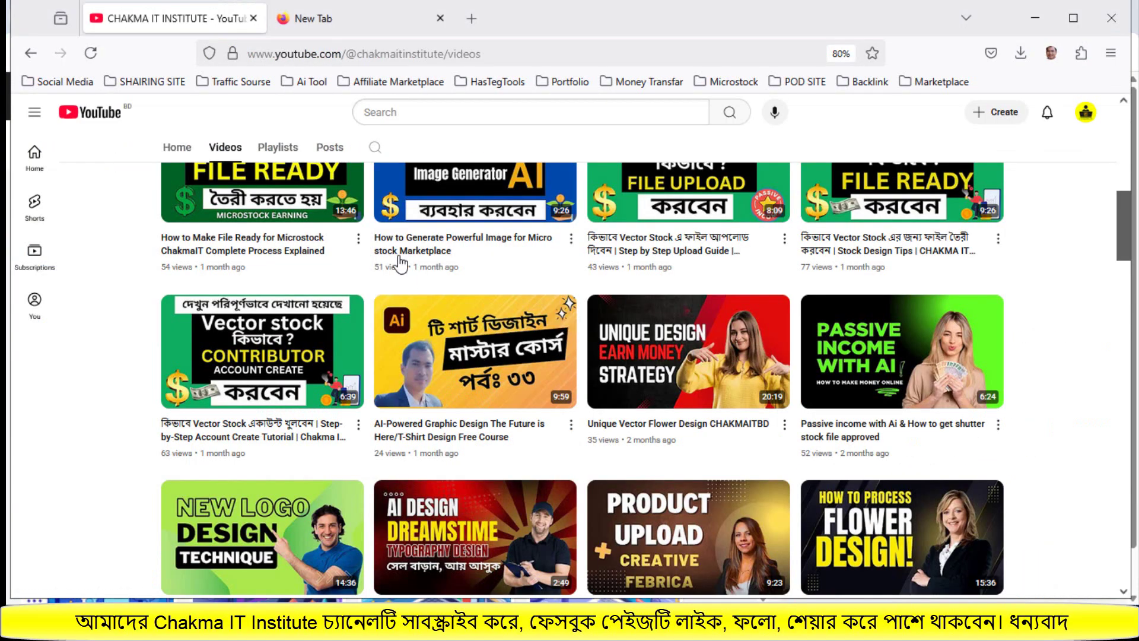
- Return to the CHAKMA IT INSTITUTE channel page on YouTube and highlight the channel name in its header
scroll(401, 264, up, 10)
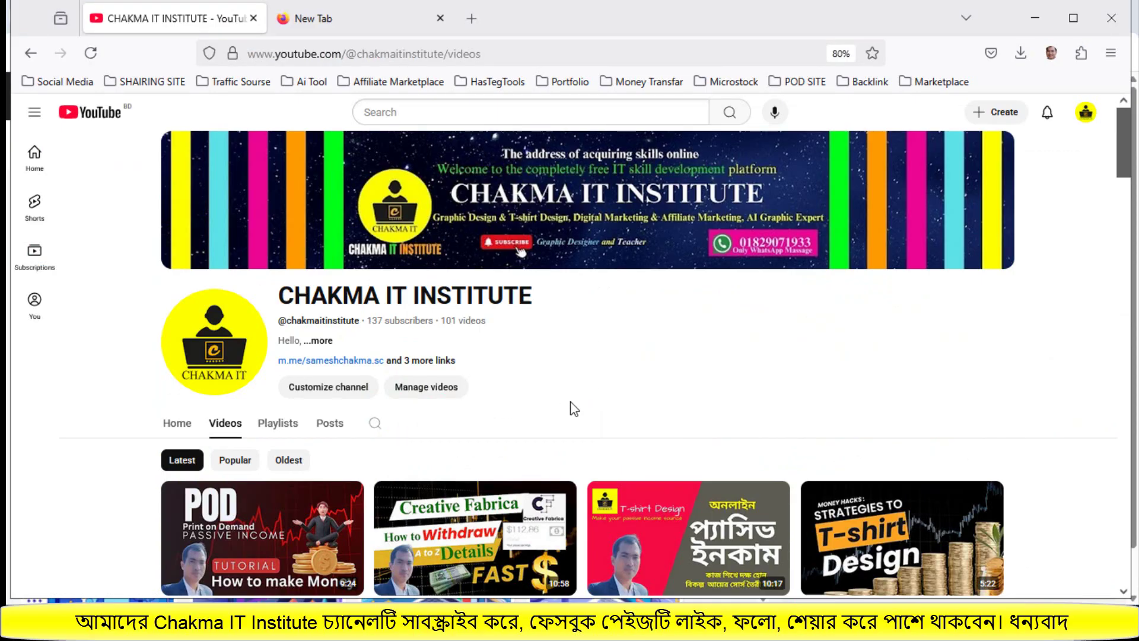
drag(559, 291, 280, 294)
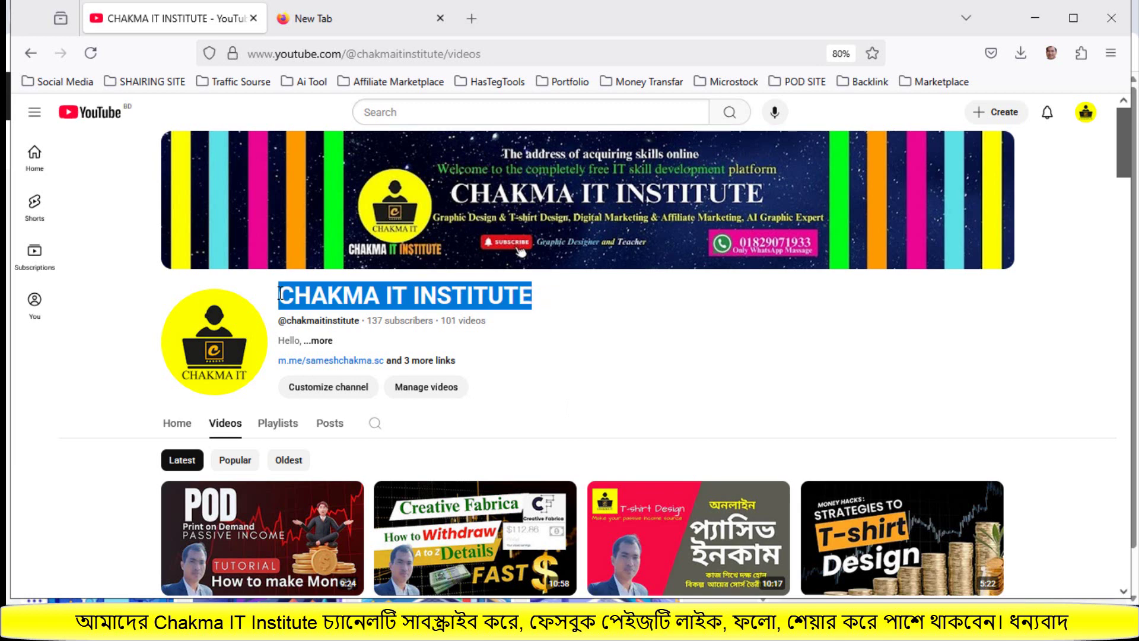
click(544, 305)
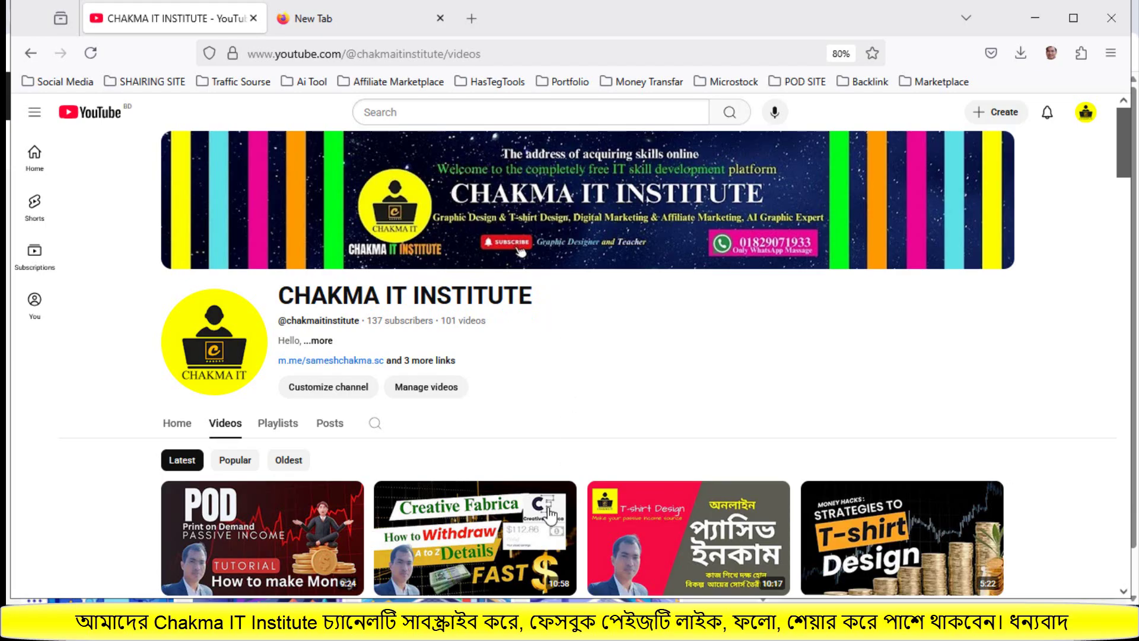
click(803, 623)
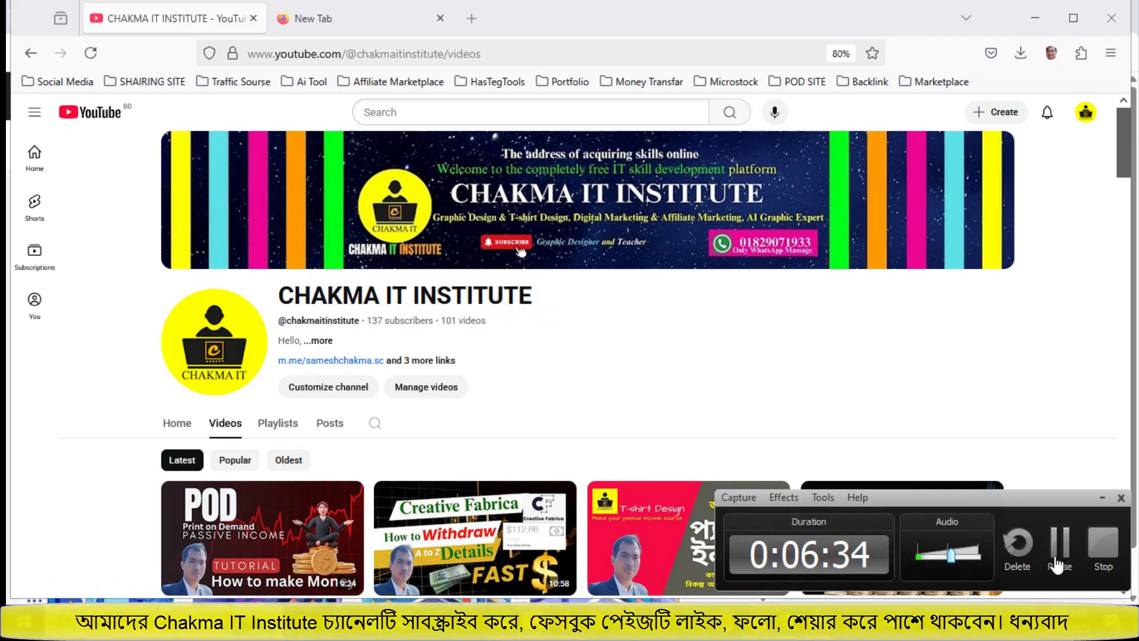
click(1104, 543)
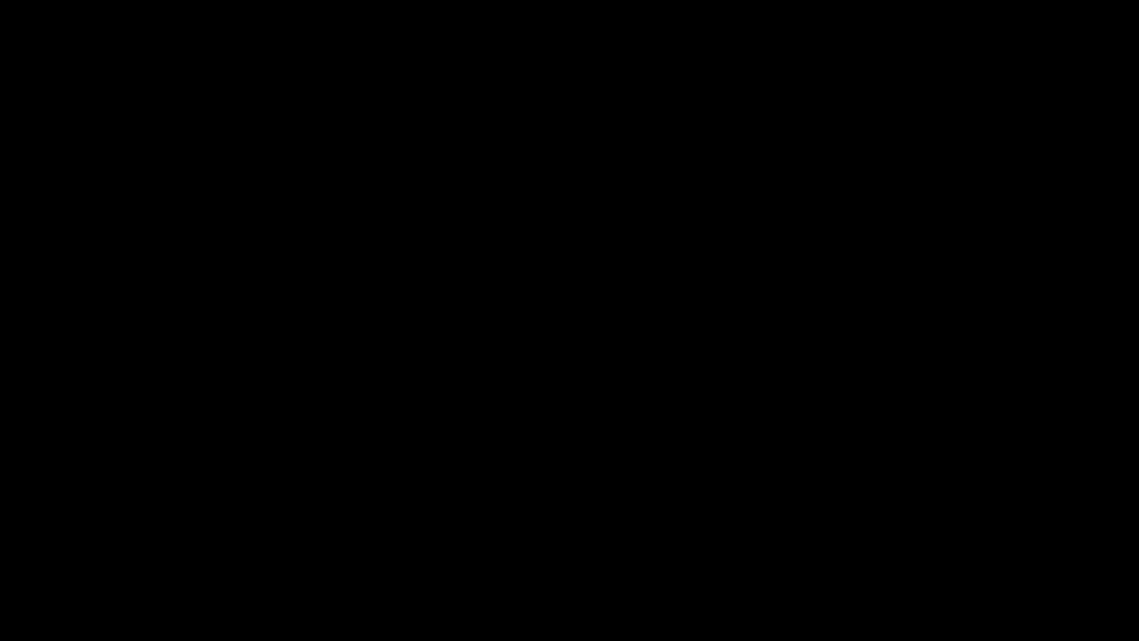